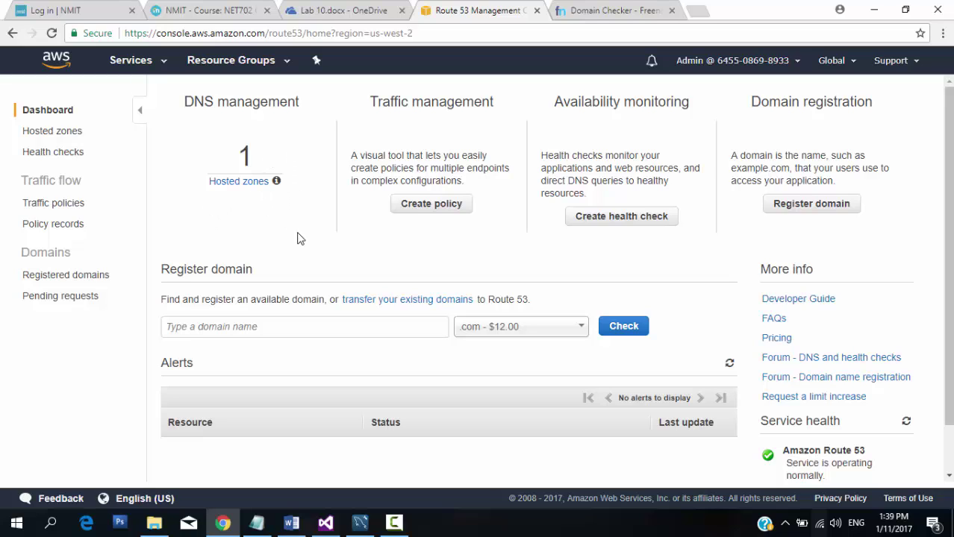
# - Look at the hosted zones page, return to the dashboard, and examine the domain extensions and prices offered for registration
pyautogui.click(237, 183)
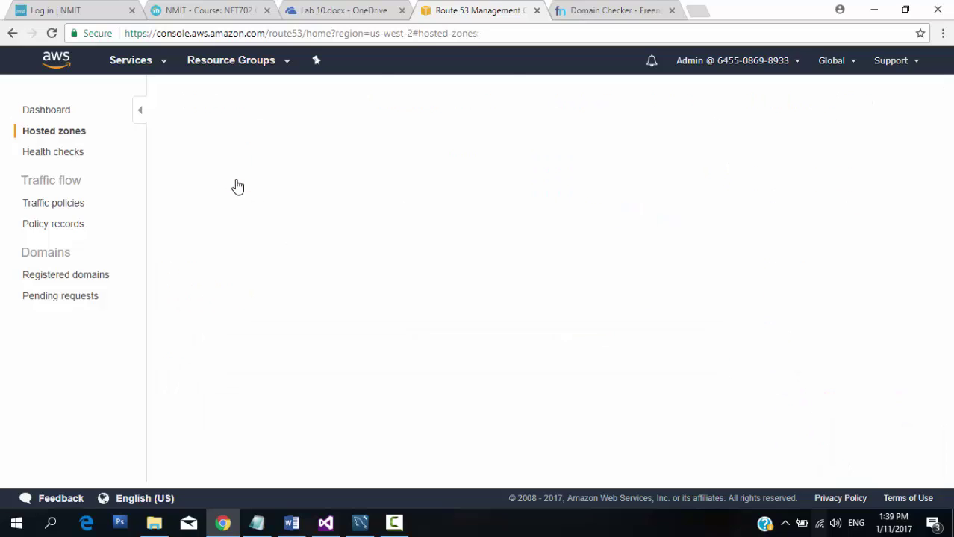
pyautogui.click(13, 35)
pyautogui.click(280, 326)
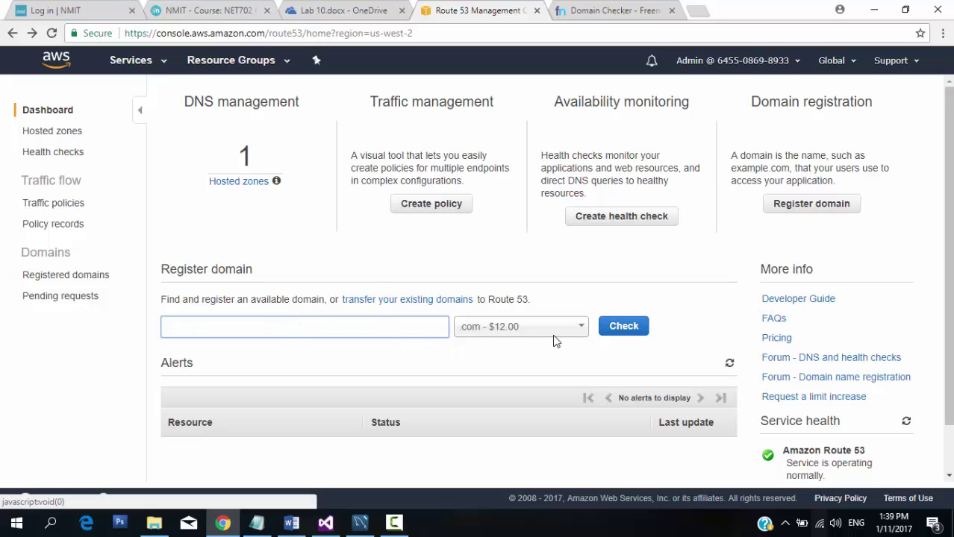
pyautogui.click(579, 330)
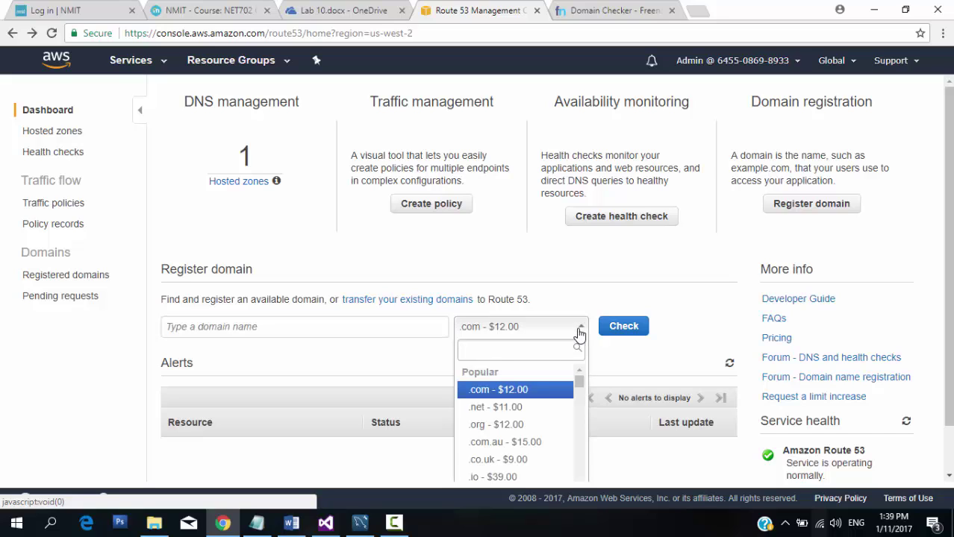
pyautogui.click(580, 333)
pyautogui.click(580, 331)
pyautogui.click(580, 331)
pyautogui.click(580, 331)
pyautogui.click(580, 331)
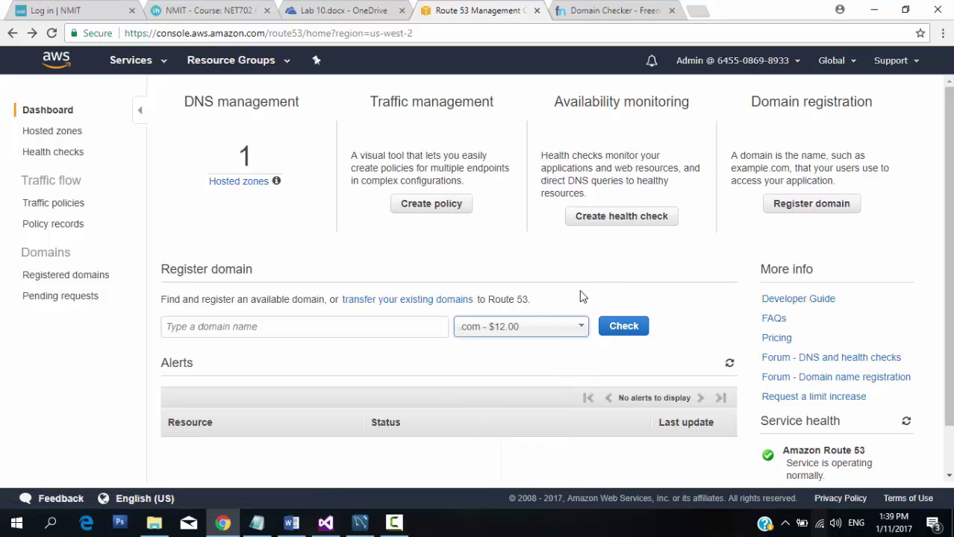
# - Switch to the Freenom domain checker and search for the domain name dinostore
pyautogui.click(589, 9)
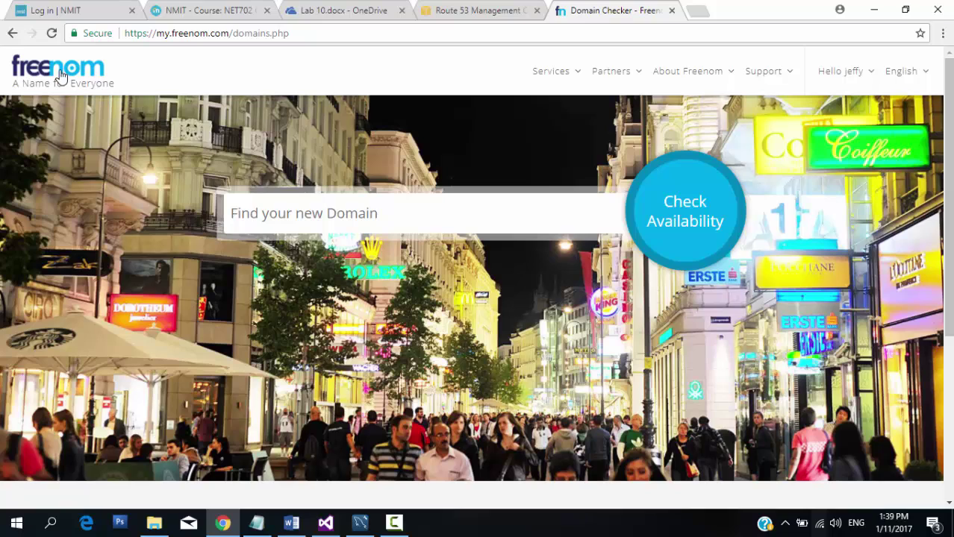
pyautogui.click(341, 211)
pyautogui.write('dinostor')
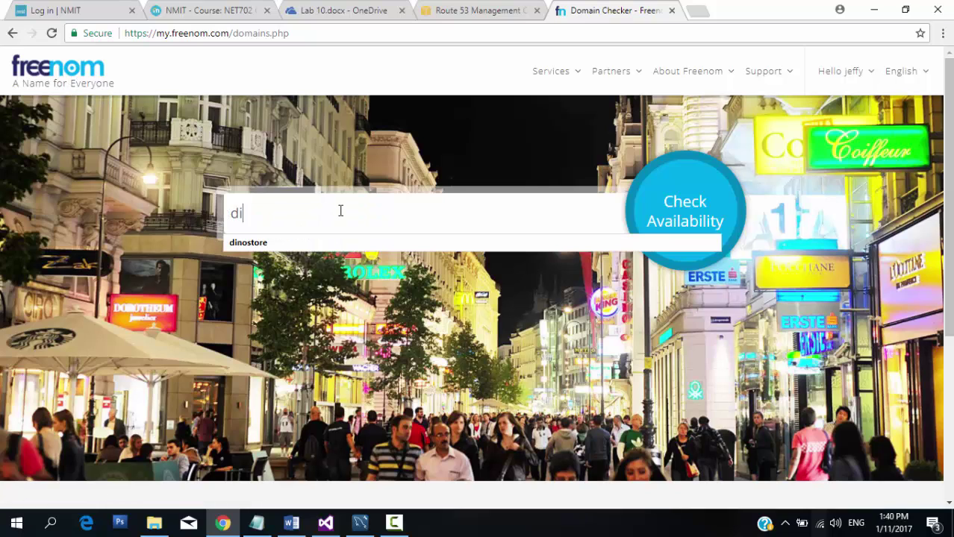
pyautogui.write('e')
pyautogui.press('Return')
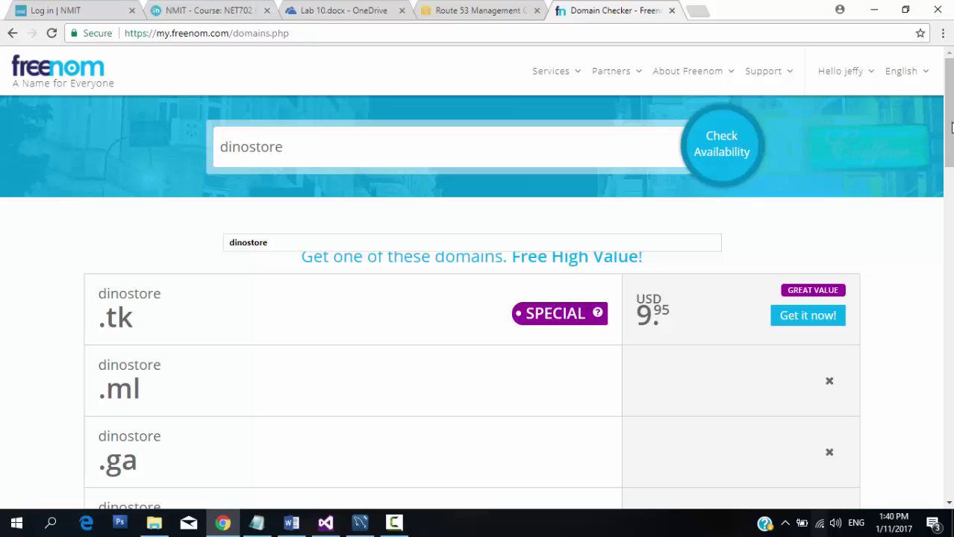
# - Examine the free and cost price extensions offered for dinostore in the search results
pyautogui.scroll(-3, 948, 112)
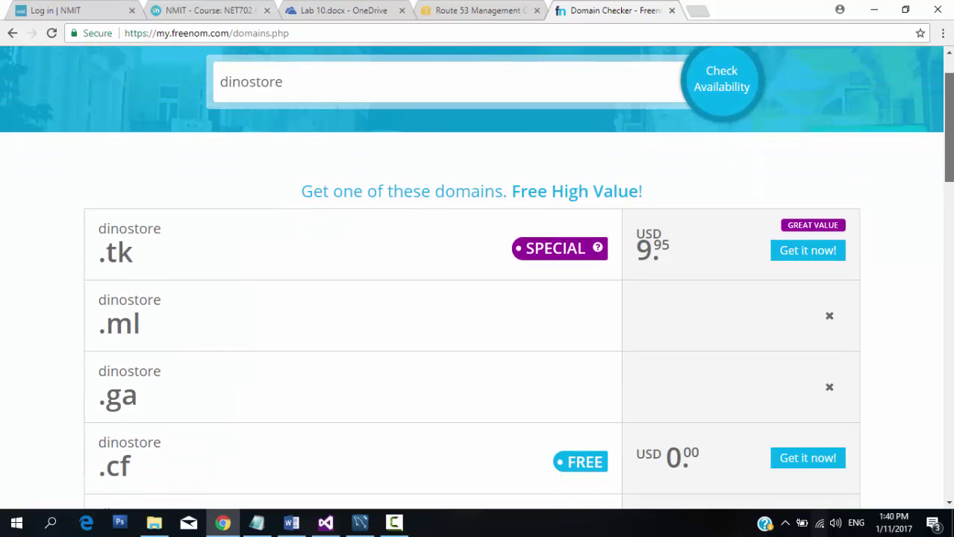
pyautogui.scroll(-1, 948, 150)
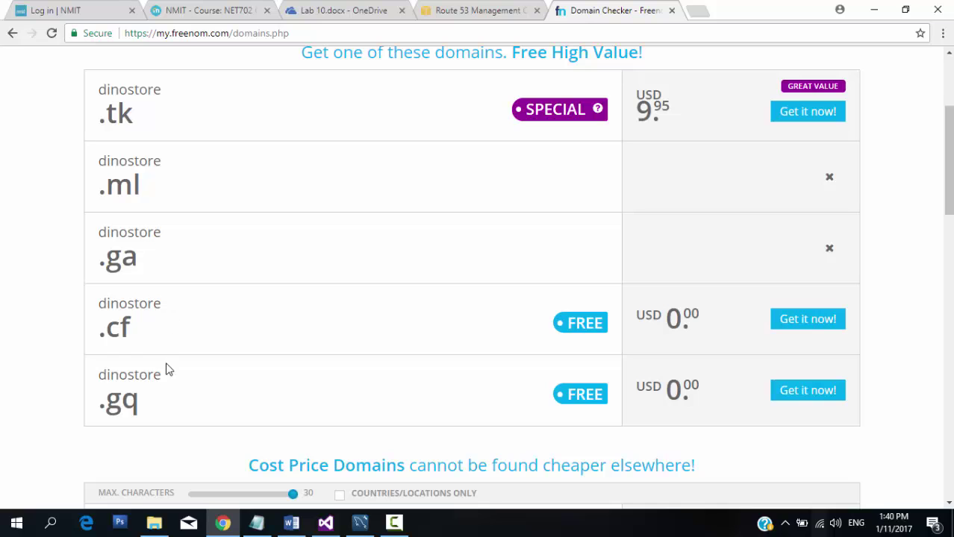
pyautogui.moveTo(948, 161); pyautogui.dragTo(948, 234)
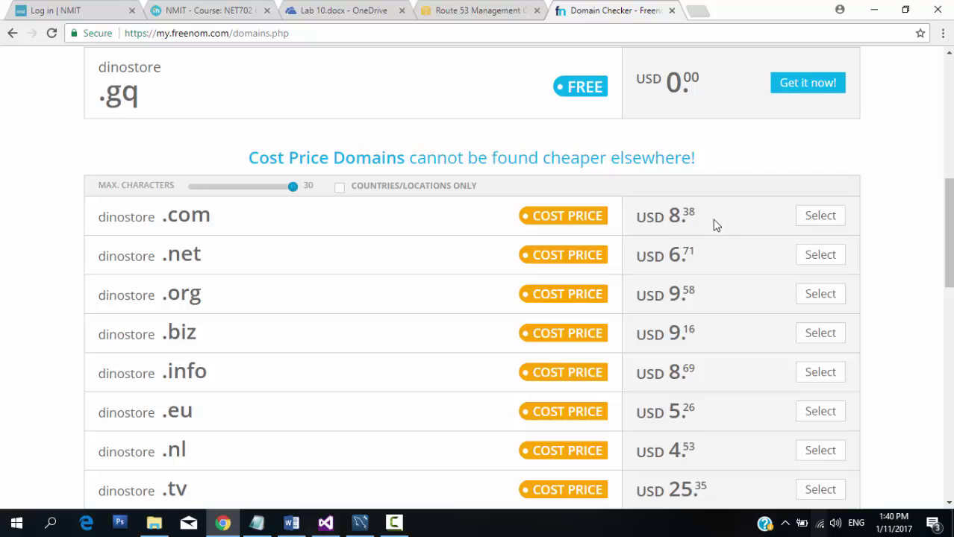
pyautogui.scroll(4, 948, 224)
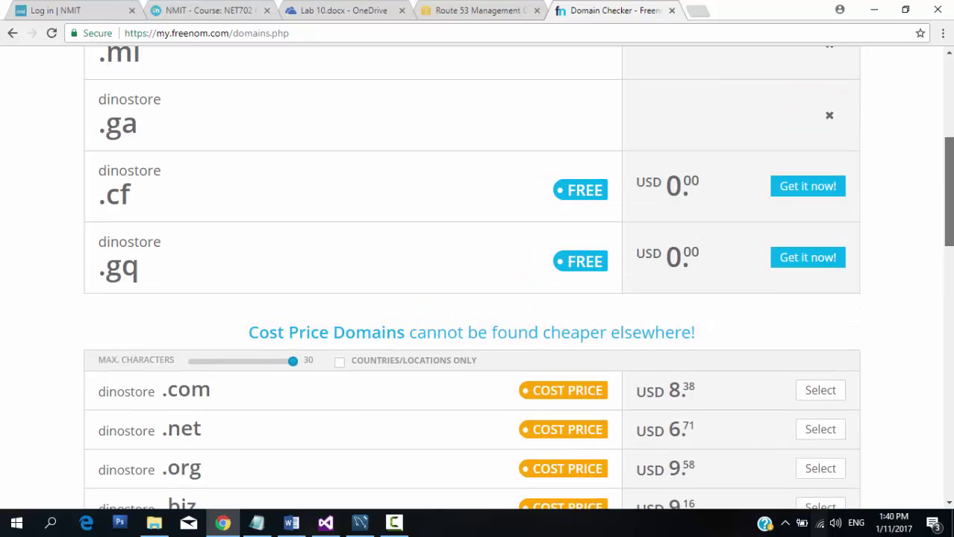
pyautogui.scroll(1, 477, 276)
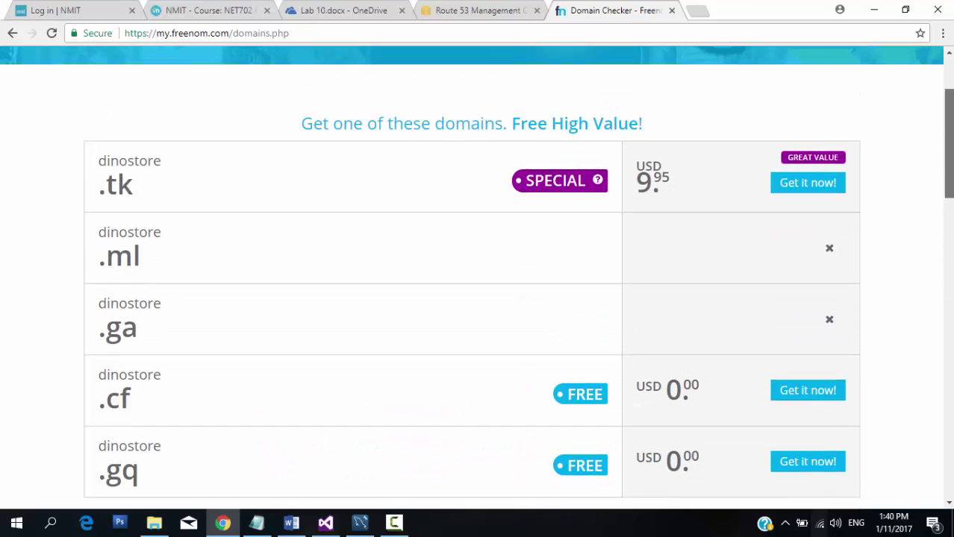
pyautogui.scroll(-1, 918, 226)
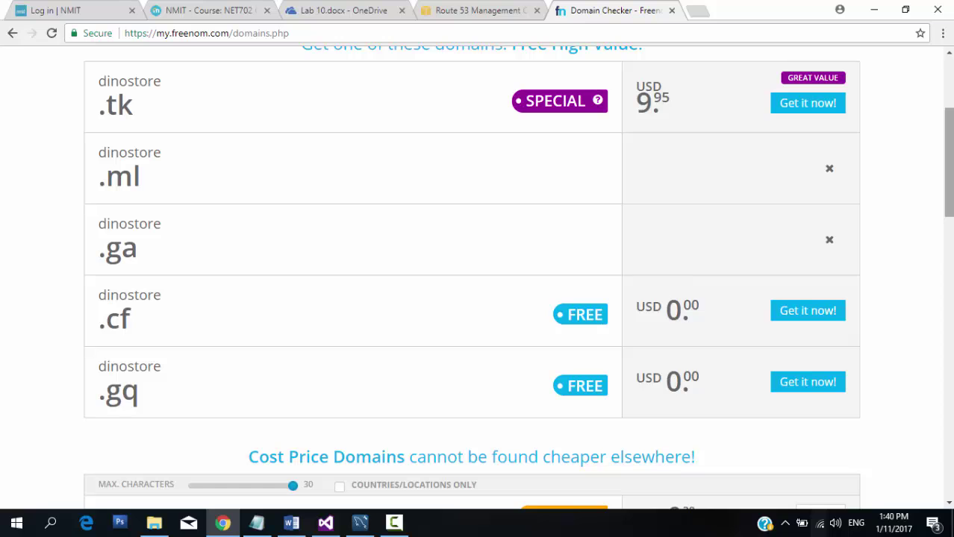
# - Open the My Domains list of the Freenom account
pyautogui.moveTo(948, 149); pyautogui.dragTo(948, 103)
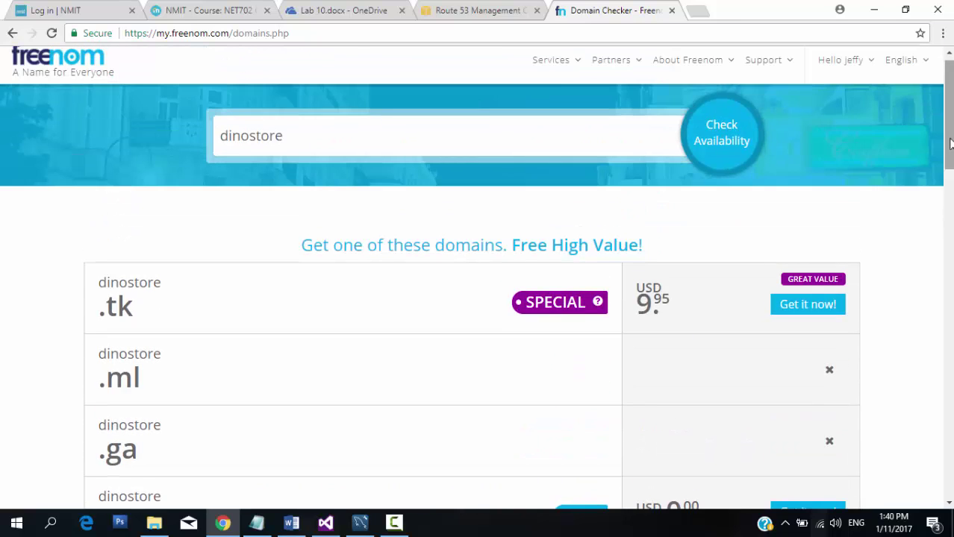
pyautogui.moveTo(567, 67)
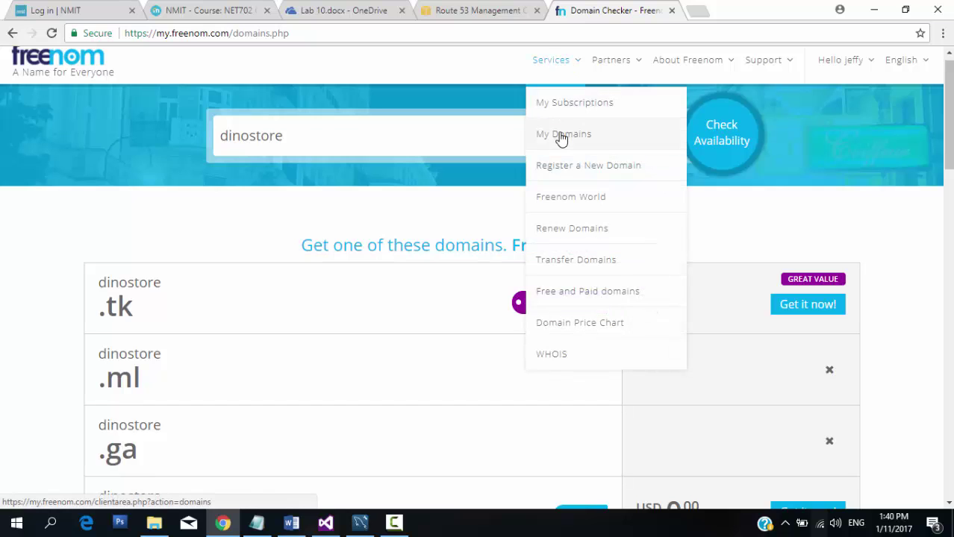
pyautogui.click(562, 138)
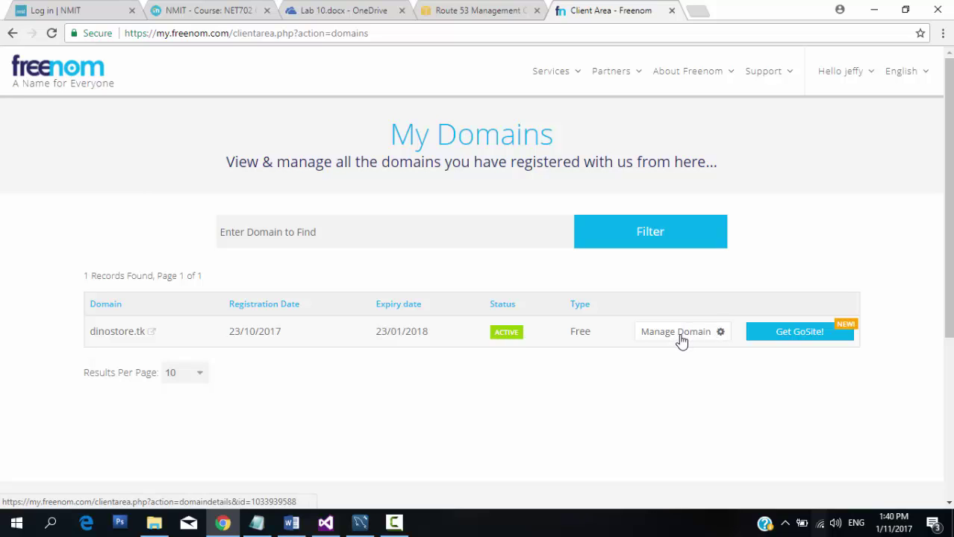
# - Switch to the Route 53 console and open its hosted zones list
pyautogui.click(465, 5)
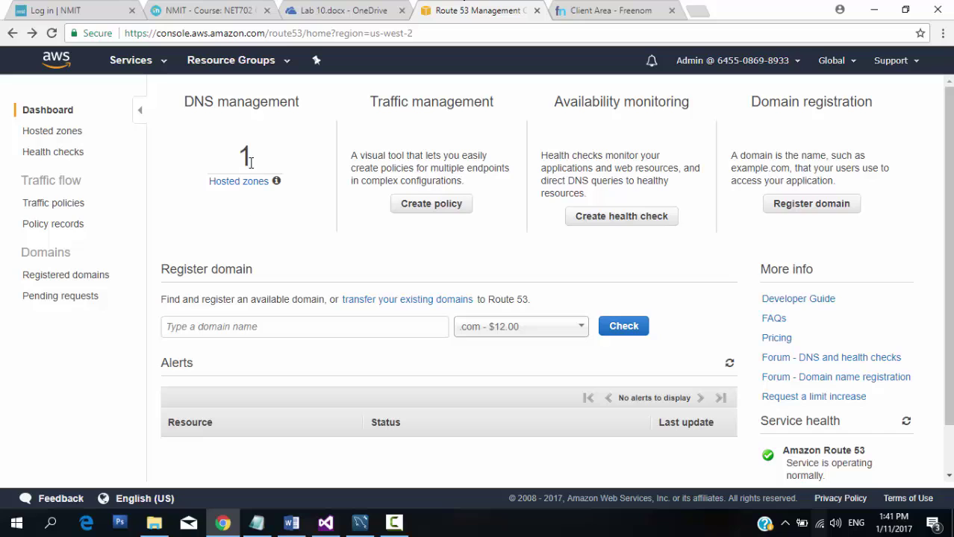
pyautogui.click(241, 182)
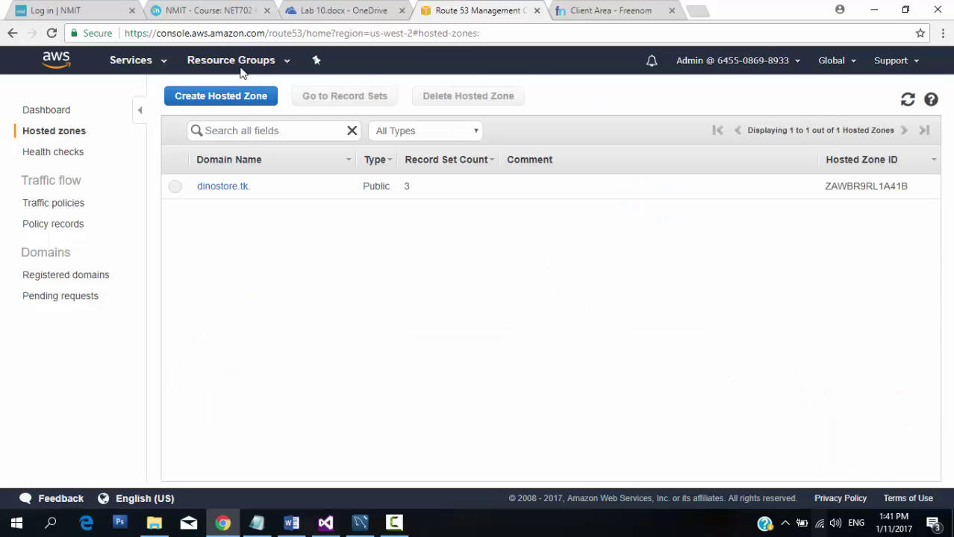
# - Fill in a new hosted zone with the domain name dinostore.tk and the type Public Hosted Zone
pyautogui.click(228, 91)
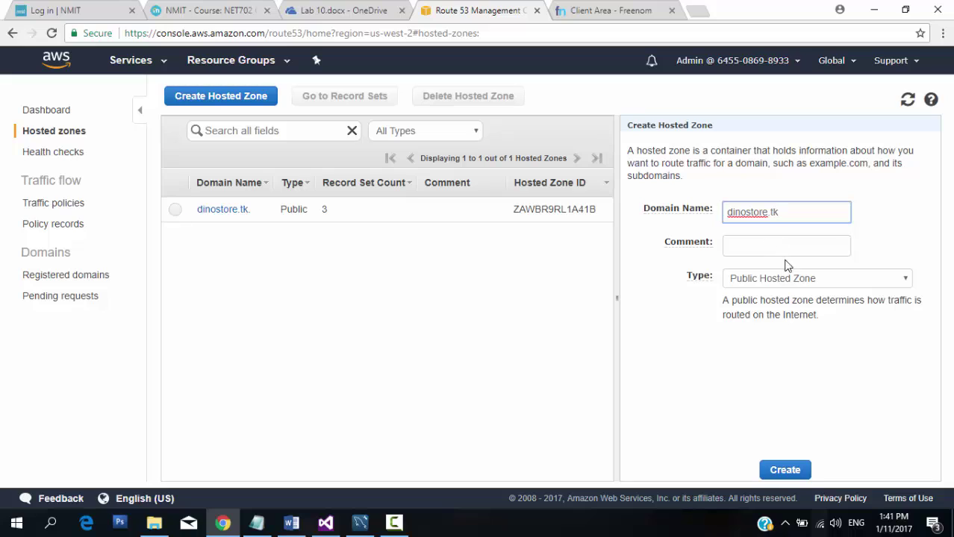
pyautogui.click(806, 282)
pyautogui.click(806, 282)
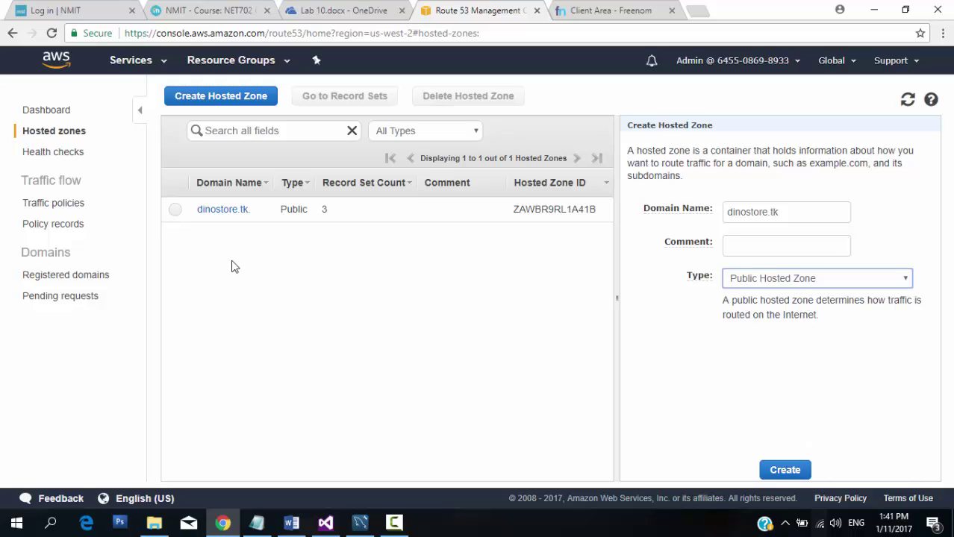
# - Select the existing dinostore.tk hosted zone and compare its assigned name servers with the list in note.txt in Notepad
pyautogui.click(176, 212)
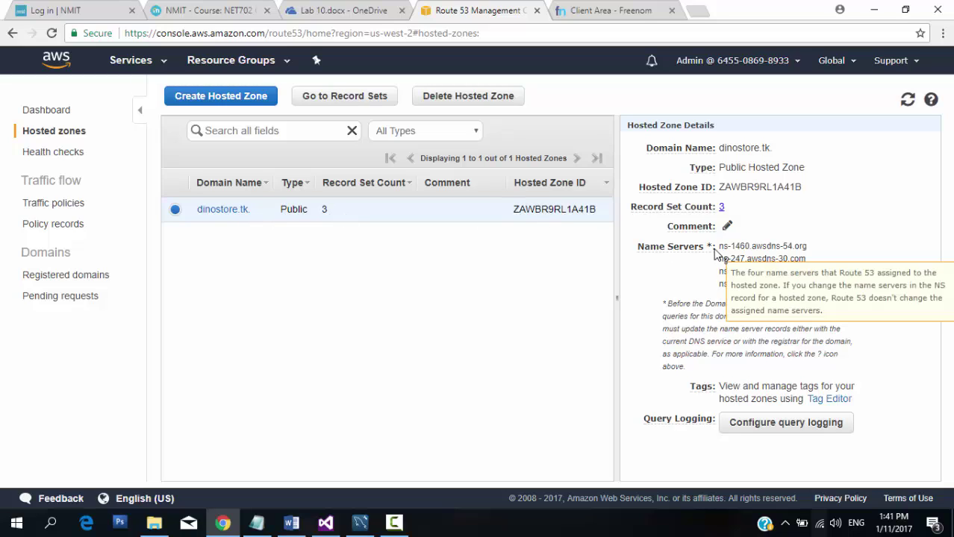
pyautogui.moveTo(817, 289); pyautogui.dragTo(718, 246)
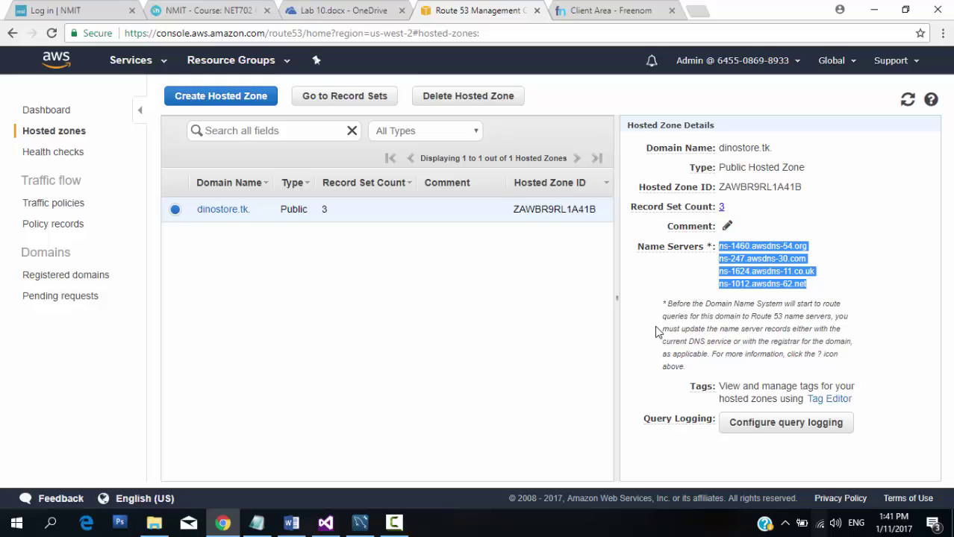
pyautogui.click(257, 524)
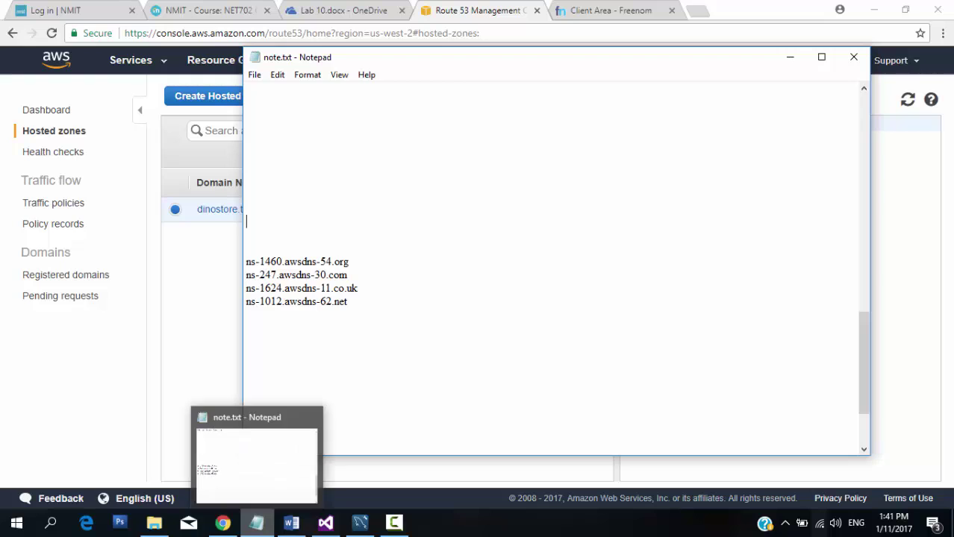
pyautogui.click(257, 523)
# - Switch to Freenom and open the nameserver settings of the dinostore.tk domain
pyautogui.click(577, 10)
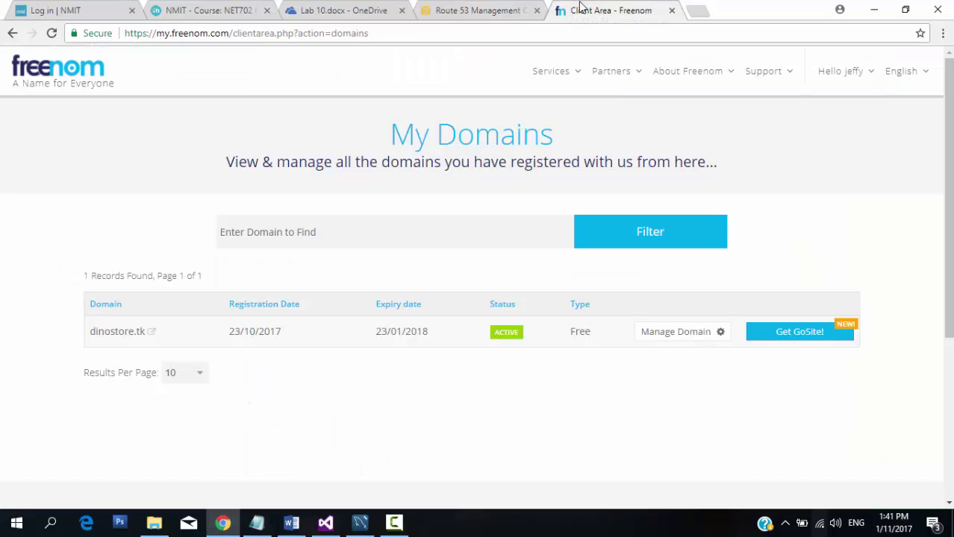
pyautogui.click(670, 336)
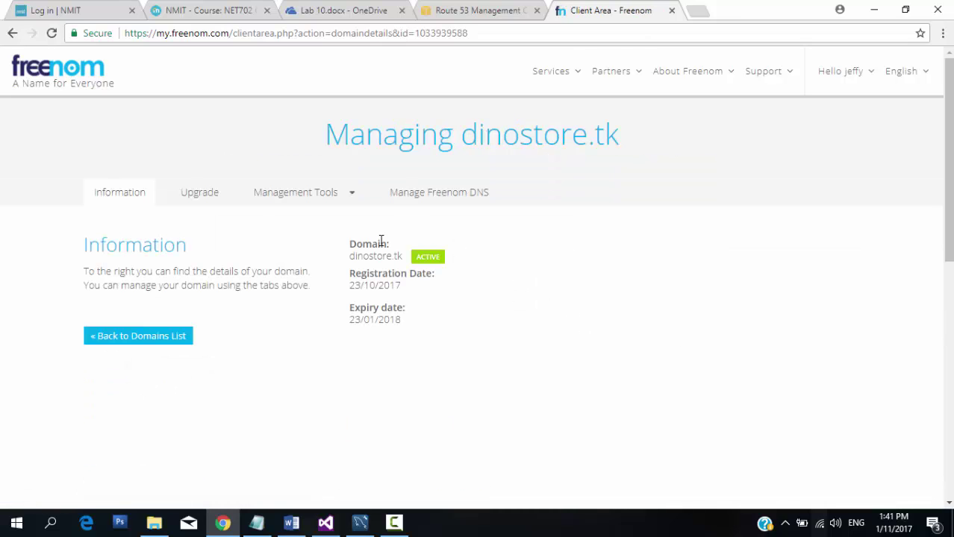
pyautogui.click(352, 195)
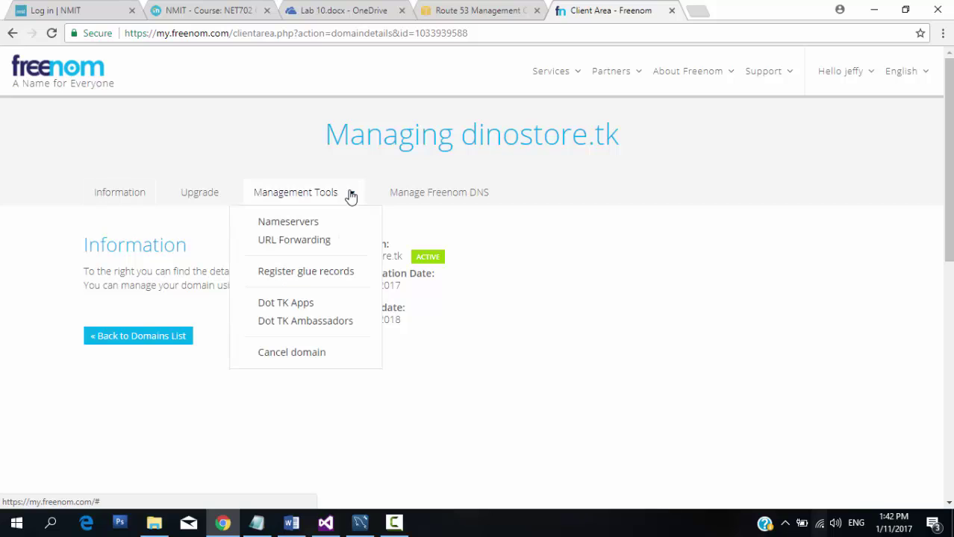
pyautogui.click(301, 227)
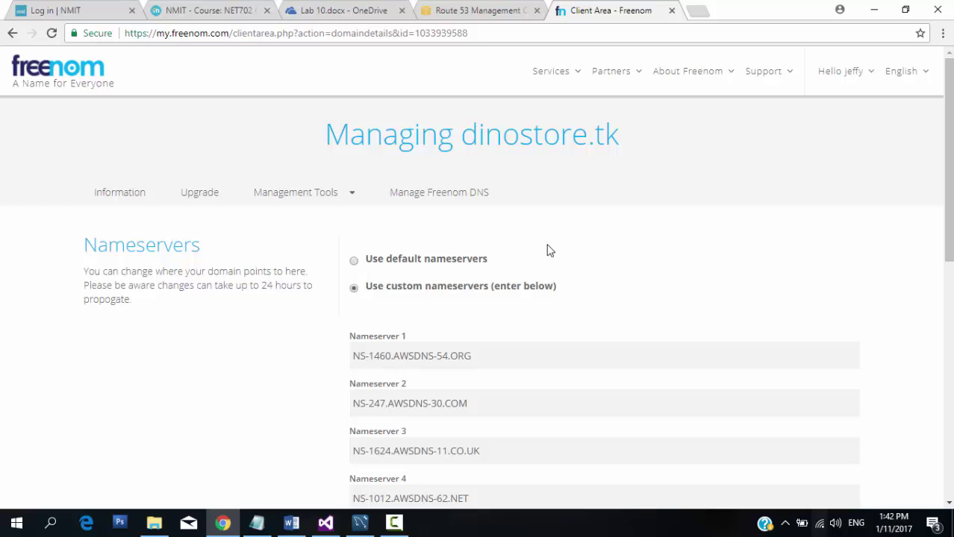
# - Check the custom nameservers of dinostore.tk against note.txt and submit the nameserver change
pyautogui.moveTo(948, 216); pyautogui.dragTo(536, 263)
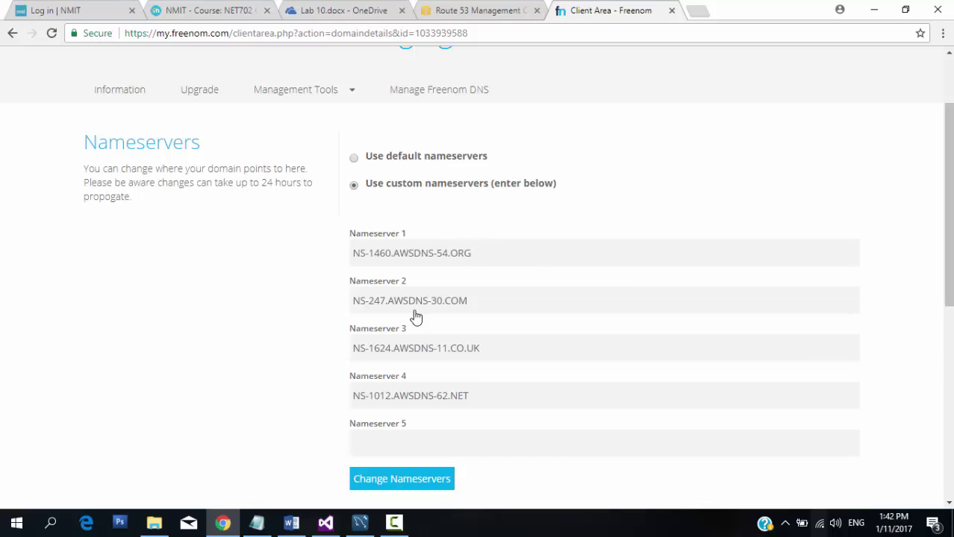
pyautogui.click(258, 525)
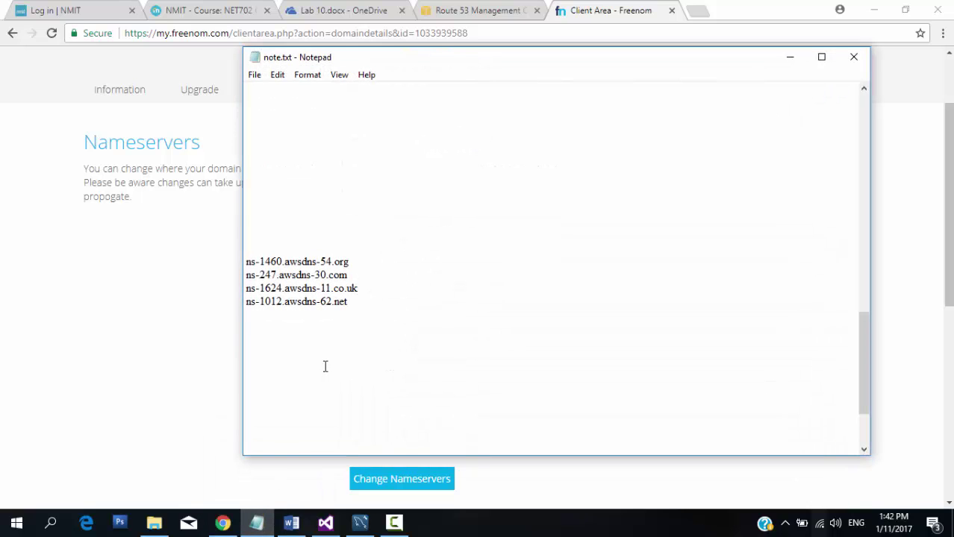
pyautogui.click(261, 525)
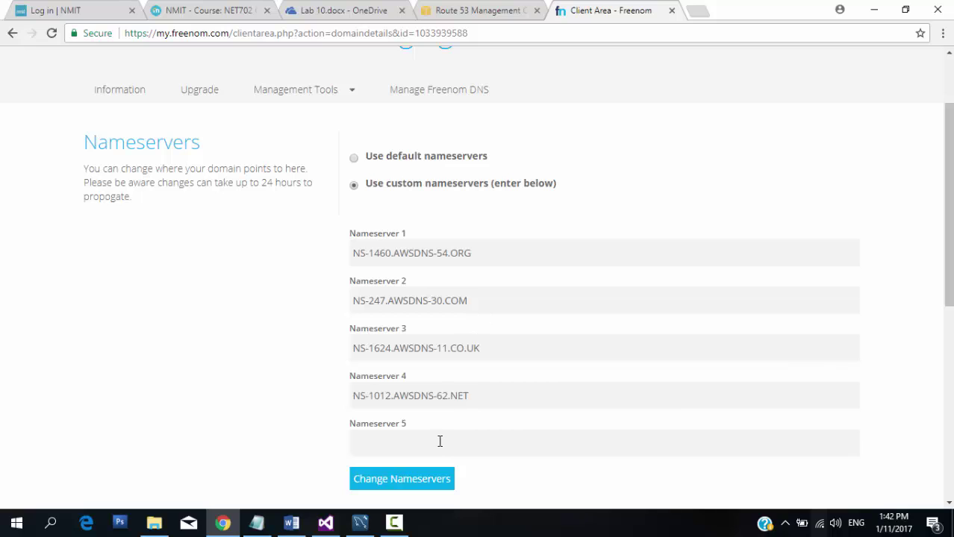
pyautogui.click(428, 486)
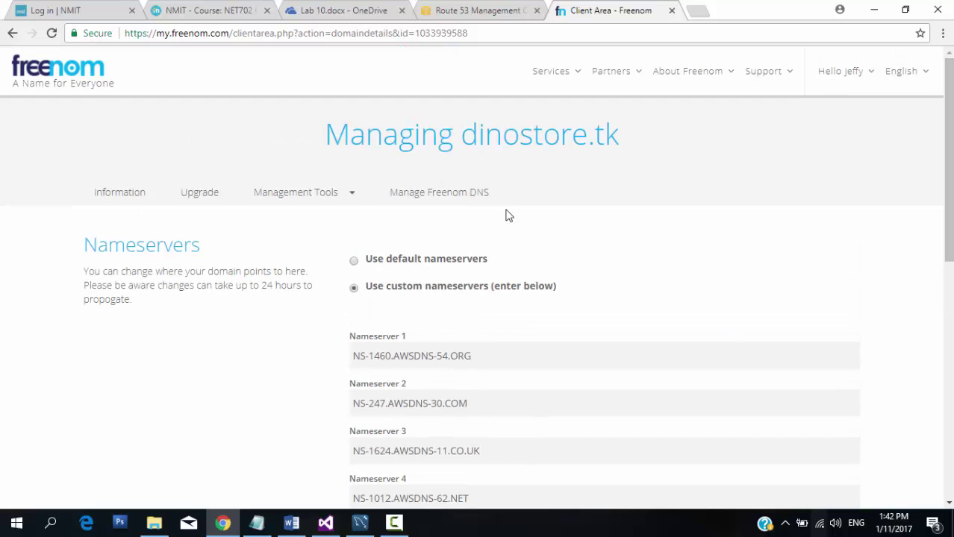
# - Switch to the Route 53 console and open the record sets of the dinostore.tk hosted zone, showing their names, types and values
pyautogui.click(502, 6)
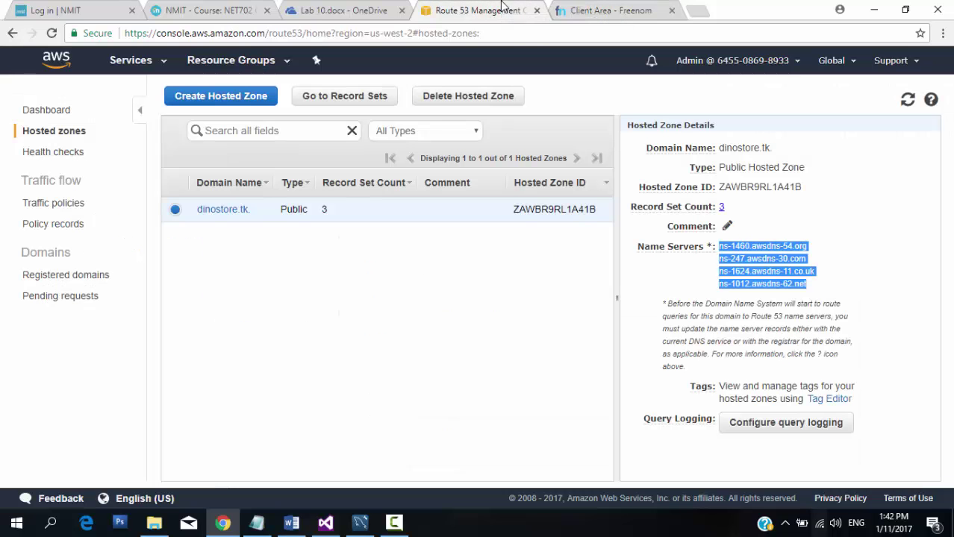
pyautogui.click(384, 409)
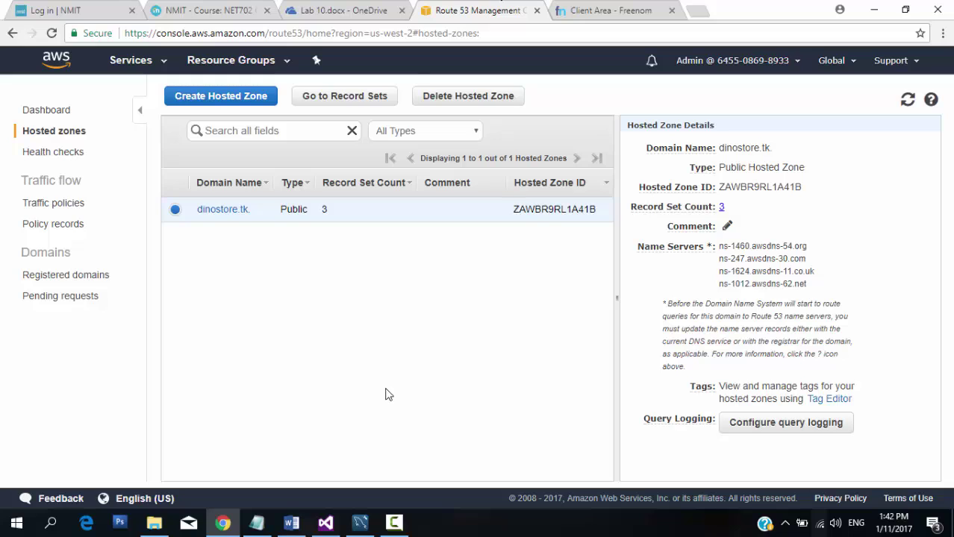
pyautogui.click(345, 96)
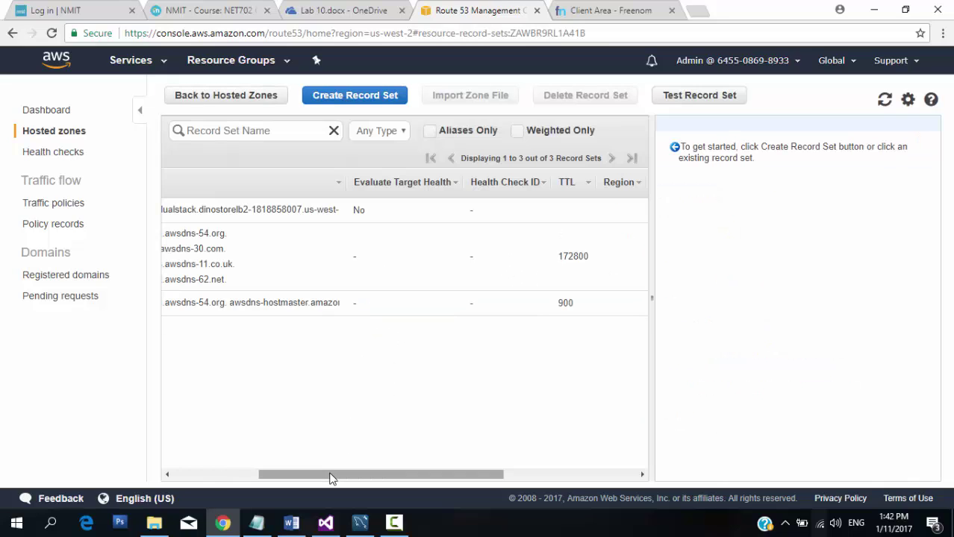
pyautogui.moveTo(288, 479); pyautogui.dragTo(180, 470)
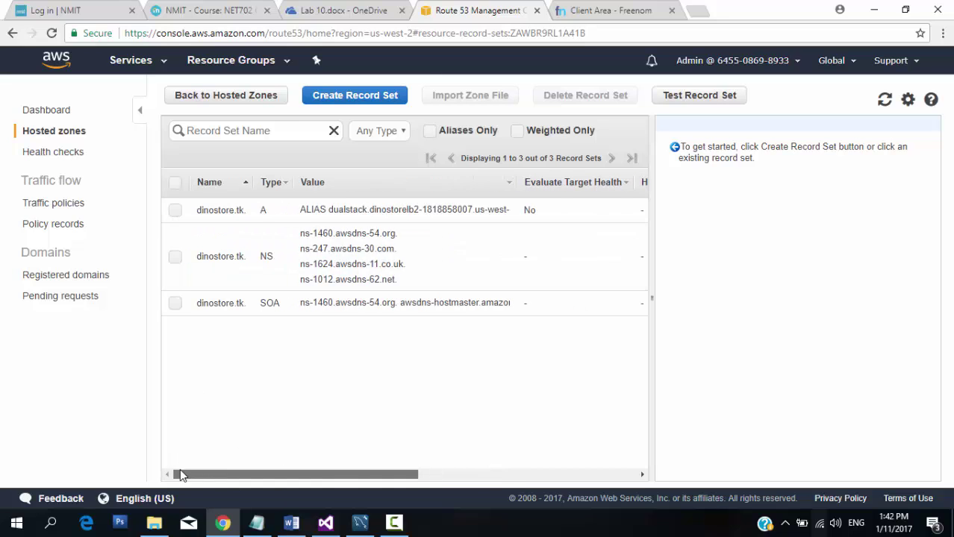
# - Fill in a new A – IPv4 address alias record targeting the DinostoreLB2 load balancer, and compare it with the existing A record
pyautogui.click(356, 107)
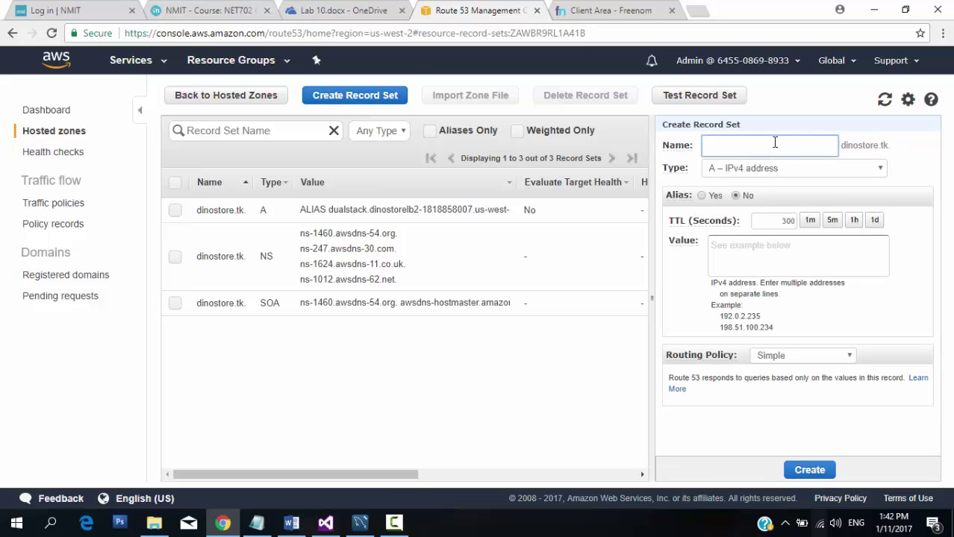
pyautogui.click(873, 173)
pyautogui.click(818, 183)
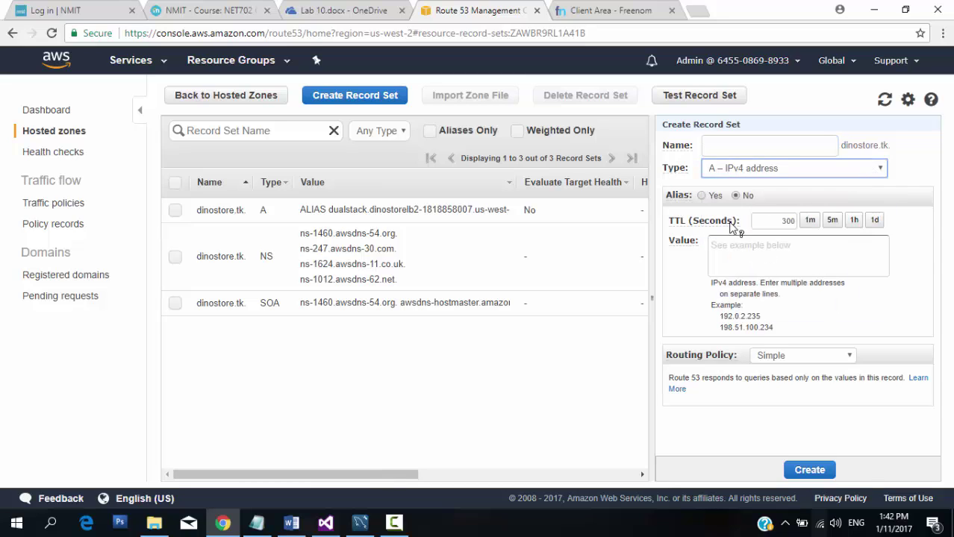
pyautogui.click(701, 196)
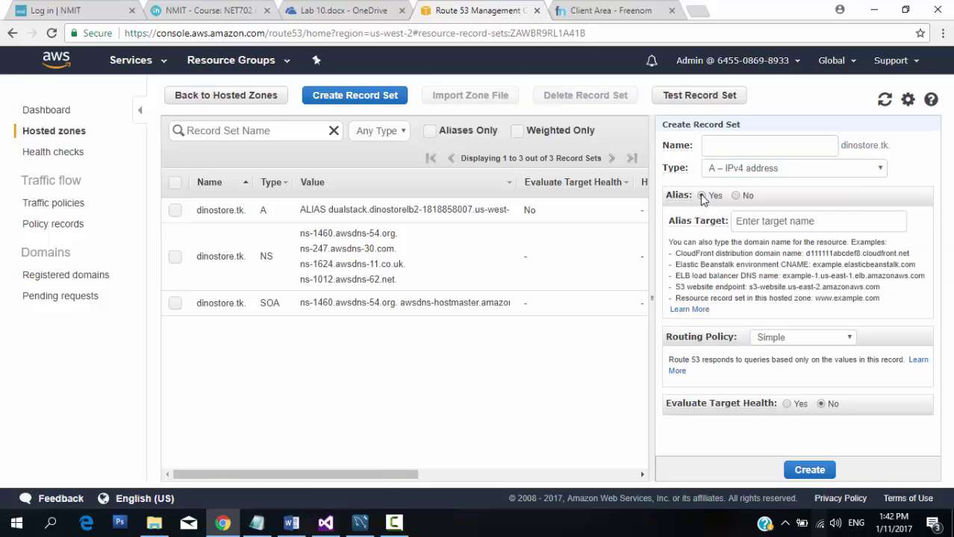
pyautogui.click(759, 218)
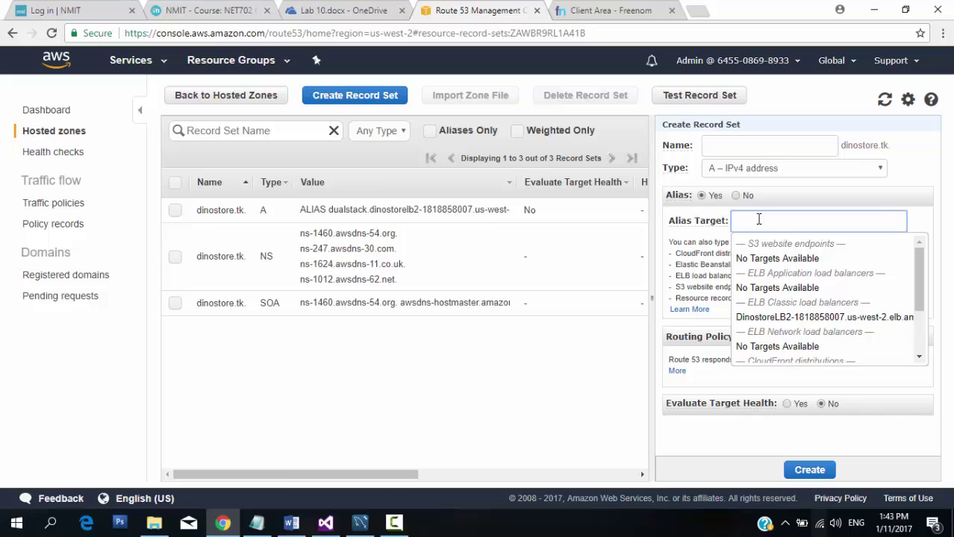
pyautogui.click(778, 317)
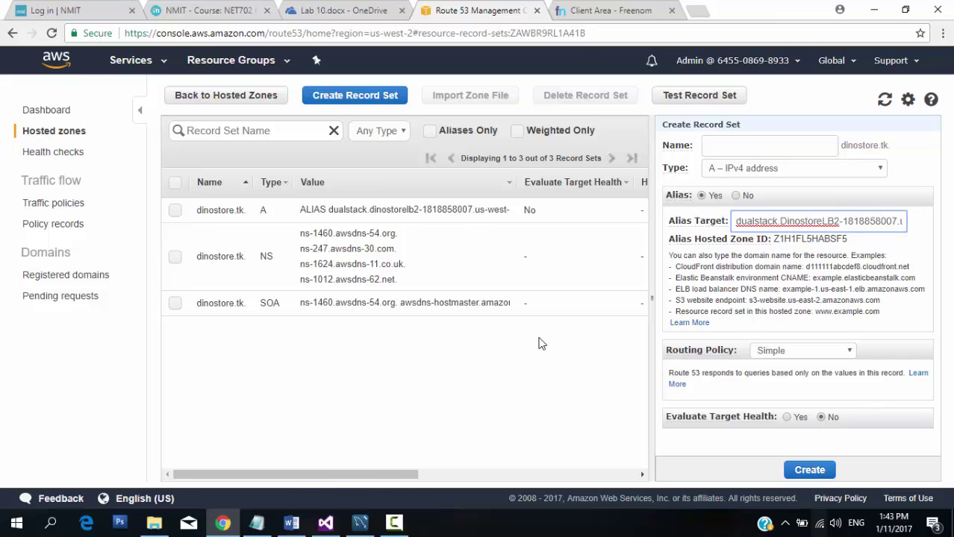
pyautogui.click(175, 211)
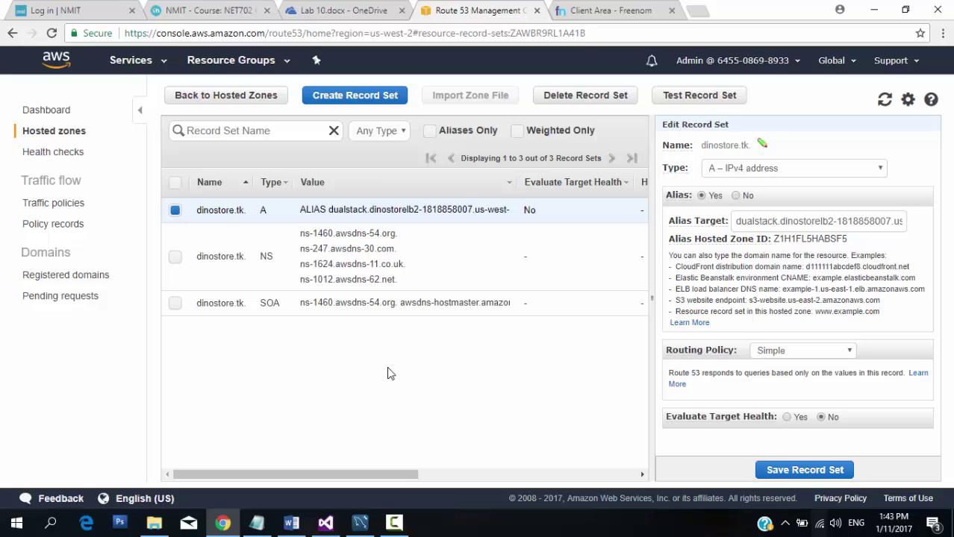
# - Copy the domain name dinostore.tk from the Freenom page and test it in a new browser tab, closing that tab when done
pyautogui.click(585, 11)
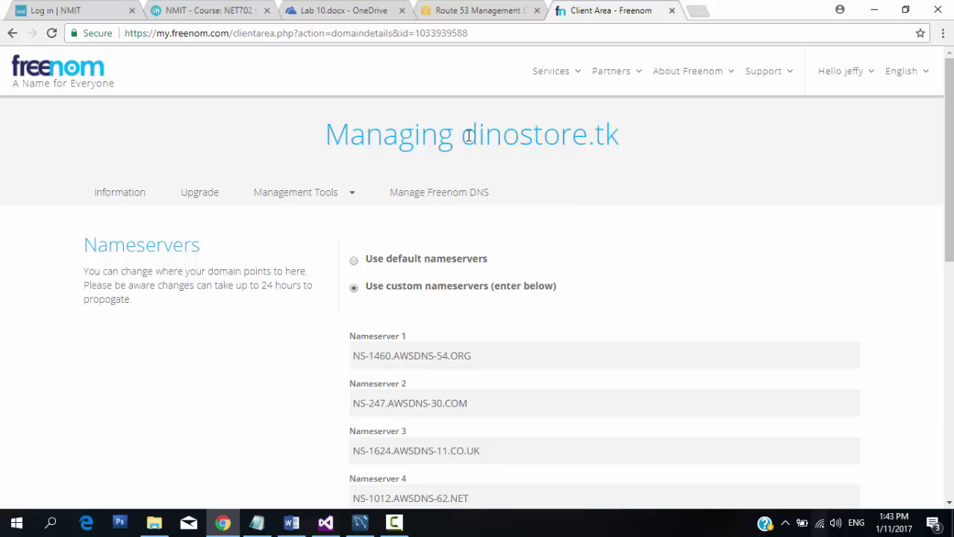
pyautogui.moveTo(463, 135); pyautogui.dragTo(617, 140)
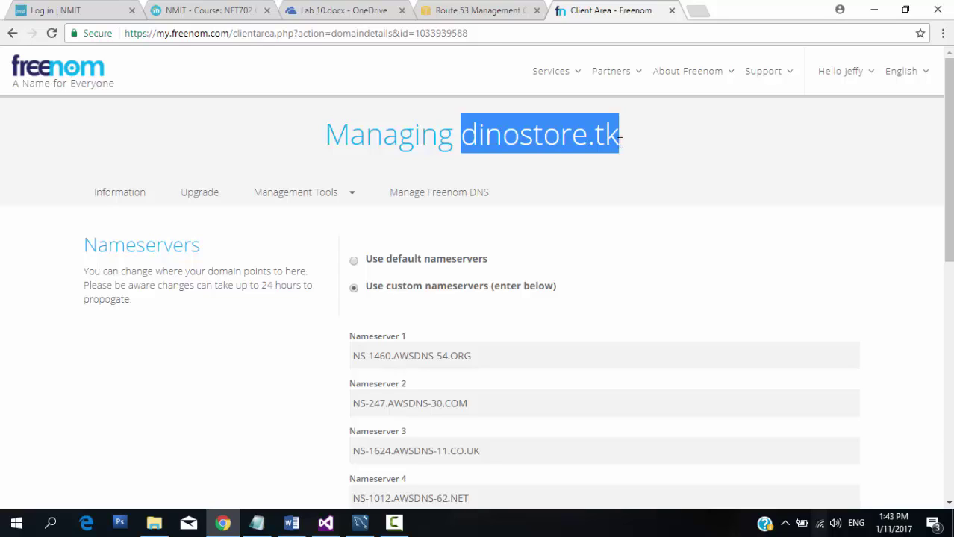
pyautogui.click(618, 142)
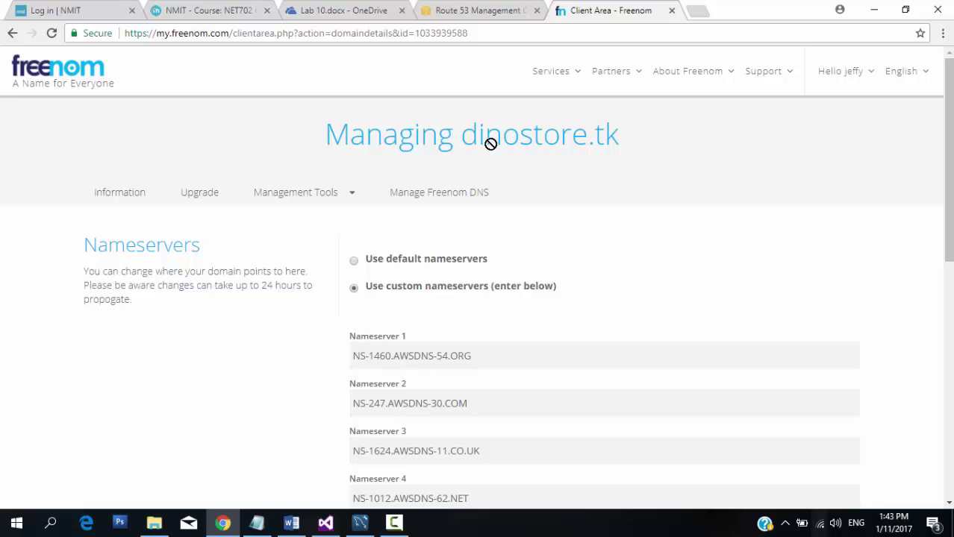
pyautogui.moveTo(463, 133); pyautogui.dragTo(638, 153)
pyautogui.hotkey('ctrl', 'c')
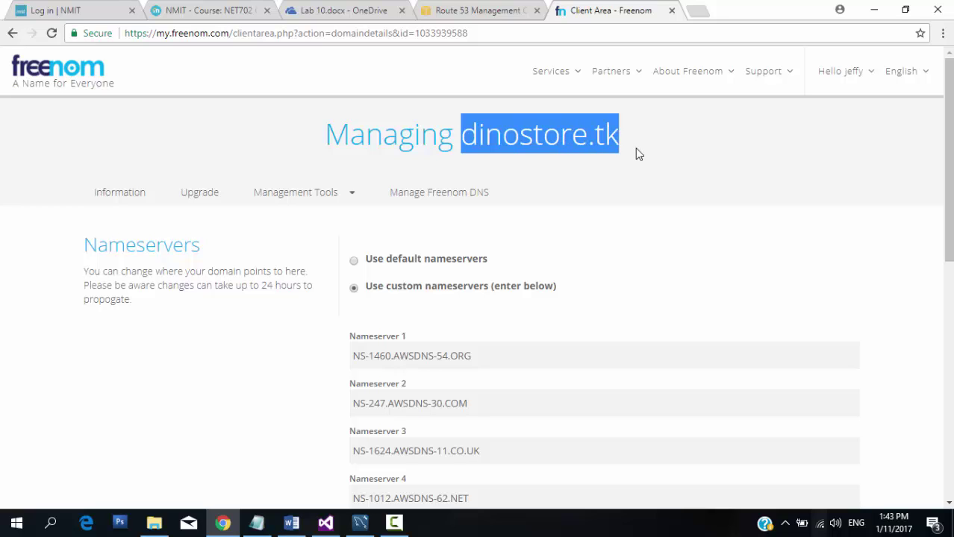
pyautogui.click(691, 10)
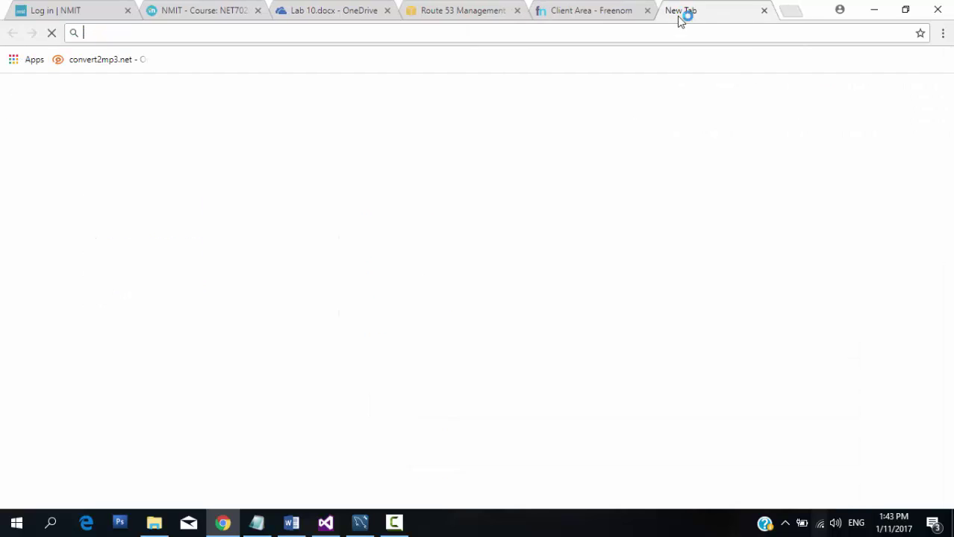
pyautogui.hotkey('ctrl', 'v')
pyautogui.press('Return')
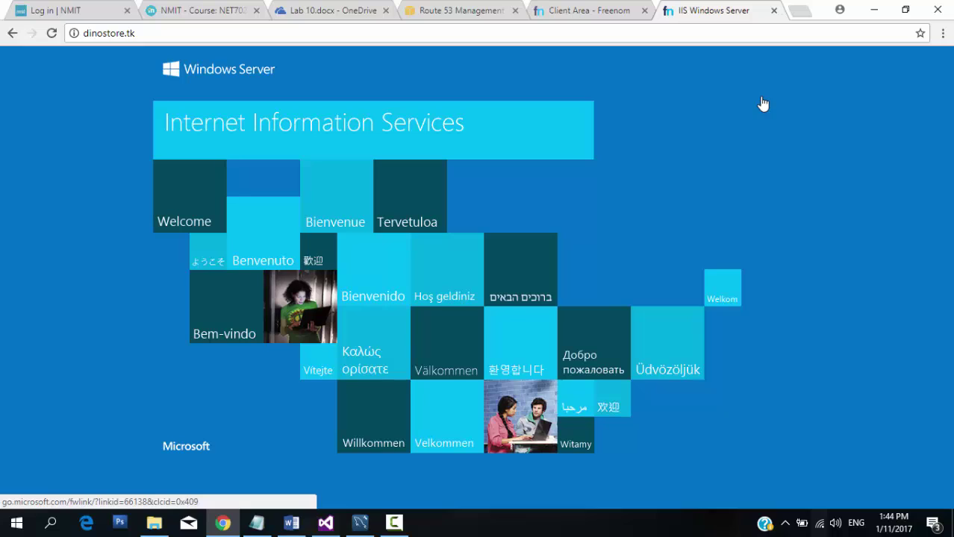
pyautogui.click(774, 11)
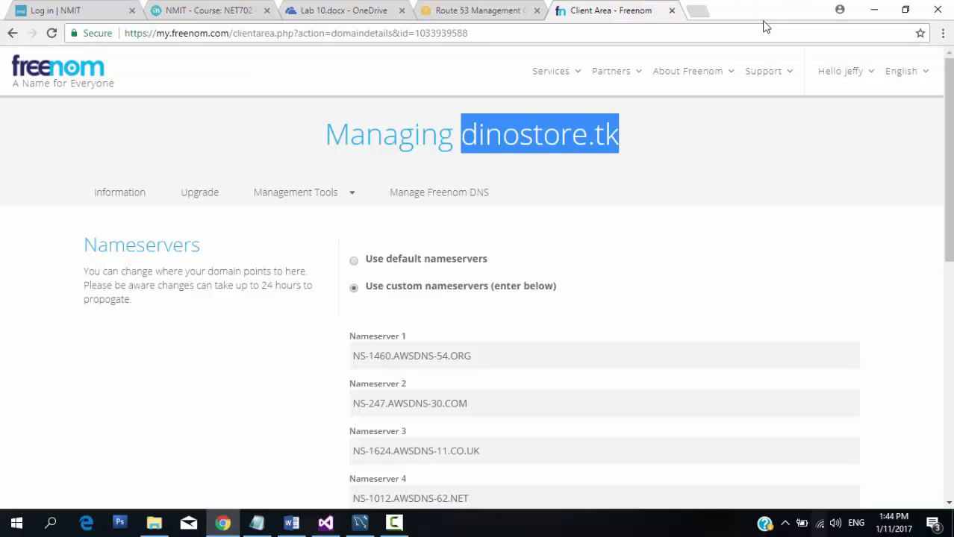
# - Open the store website at dinostore.tk/NET702.DinoStore/ in a new browser tab
pyautogui.click(695, 14)
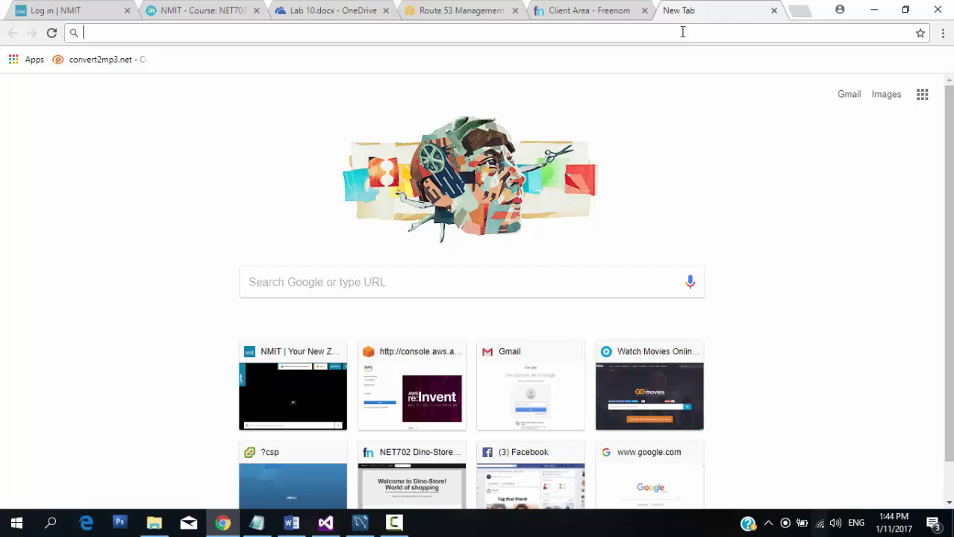
pyautogui.write('dinostore.tk/NET702.DinoStore/')
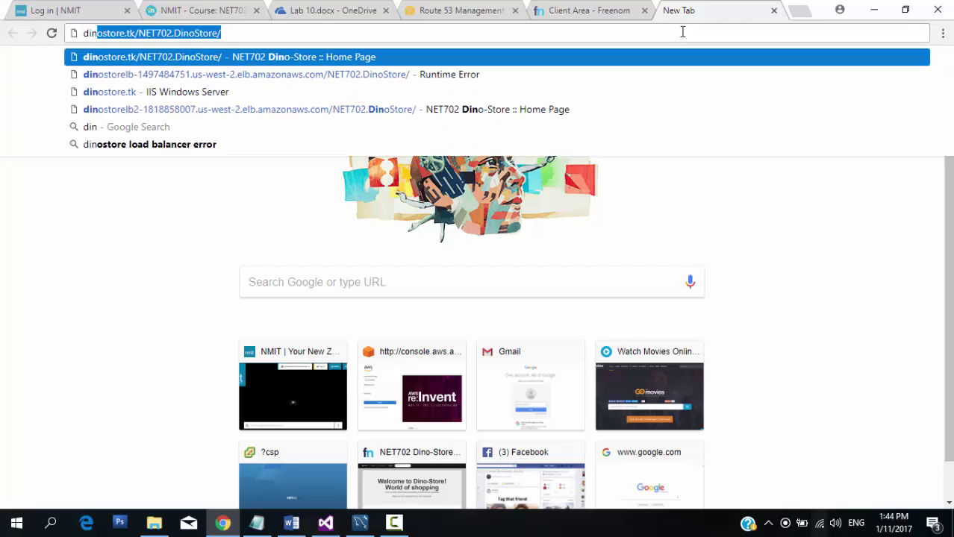
pyautogui.press('Right')
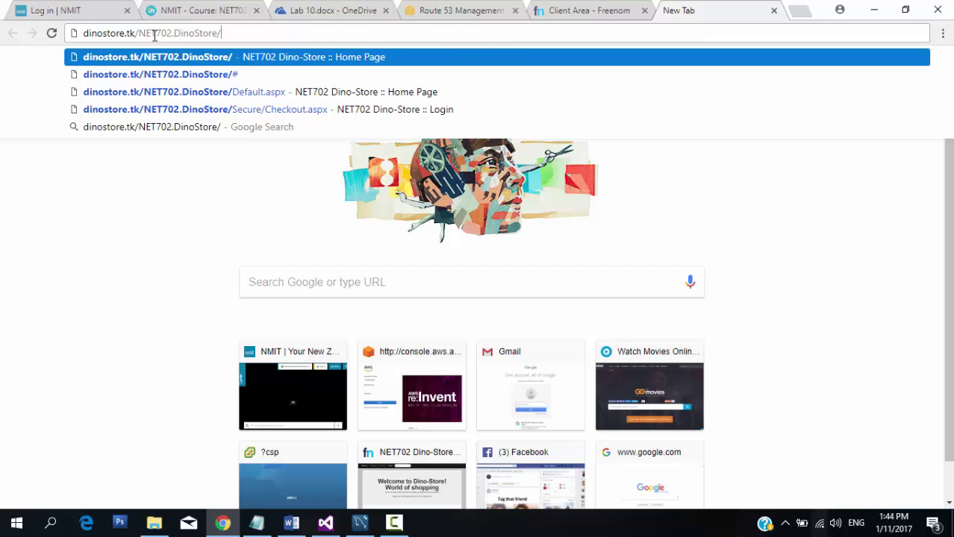
pyautogui.moveTo(139, 34); pyautogui.dragTo(232, 32)
pyautogui.click(236, 33)
pyautogui.moveTo(139, 34); pyautogui.dragTo(232, 33)
pyautogui.click(237, 34)
pyautogui.press('Return')
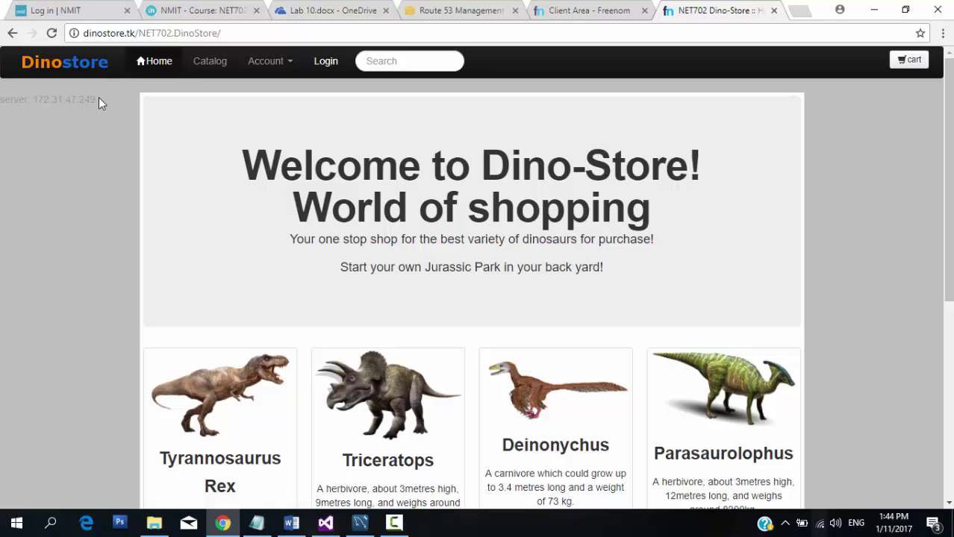
# - Examine the server IP address on the store page, reload the page and compare the address shown
pyautogui.moveTo(98, 100); pyautogui.dragTo(30, 100)
pyautogui.click(247, 35)
pyautogui.press('Return')
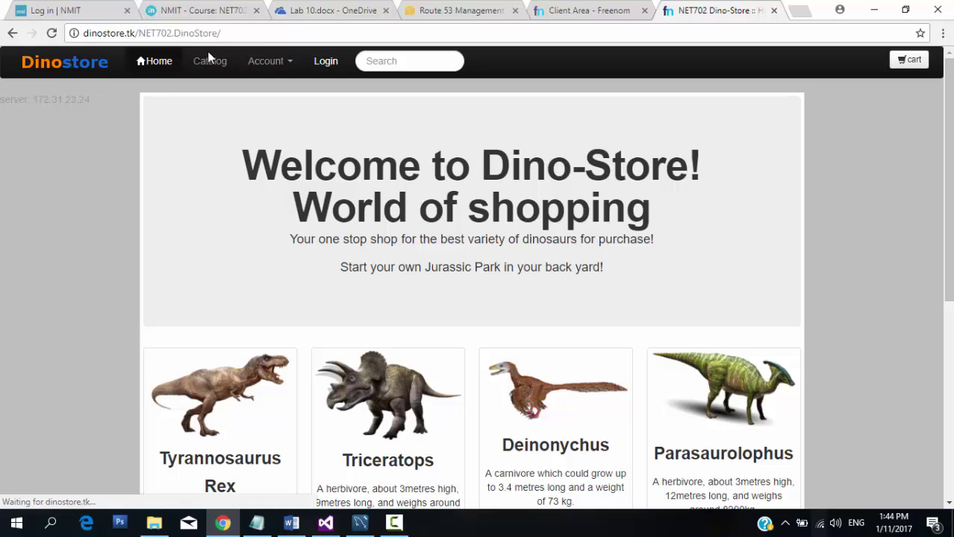
pyautogui.moveTo(94, 103); pyautogui.dragTo(33, 102)
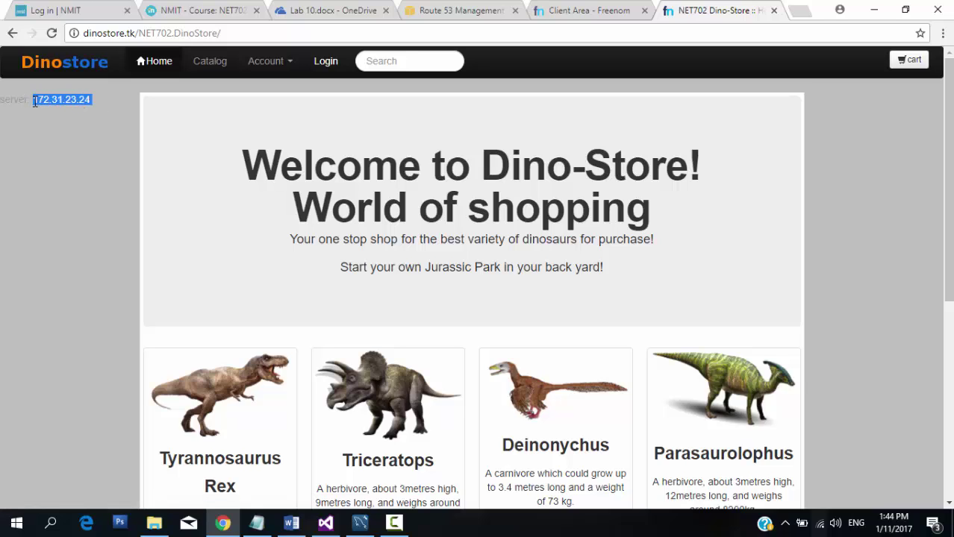
pyautogui.click(70, 122)
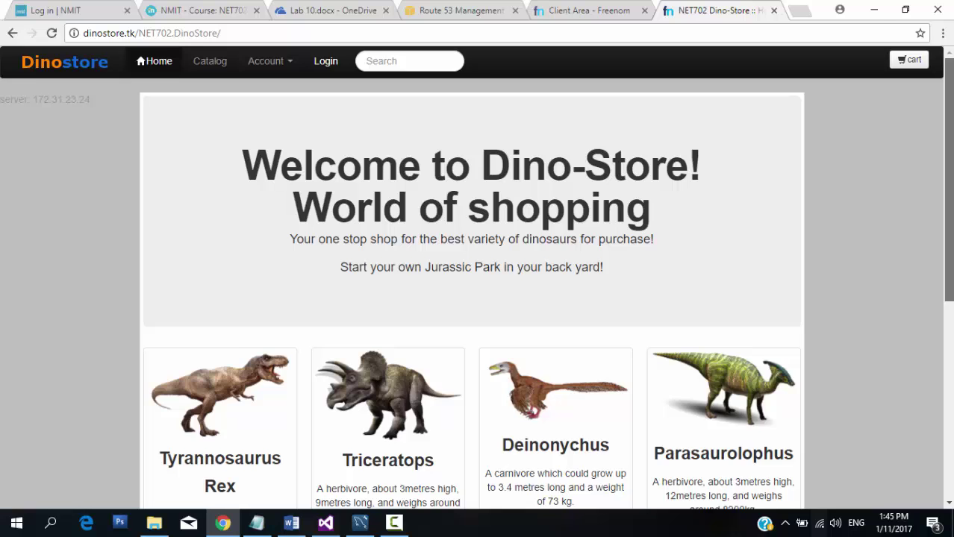
# - Browse the dinosaur products on the store's home page and add Tyrannosaurus Rex to the cart
pyautogui.scroll(-1, 379, 95)
pyautogui.scroll(-2, 476, 279)
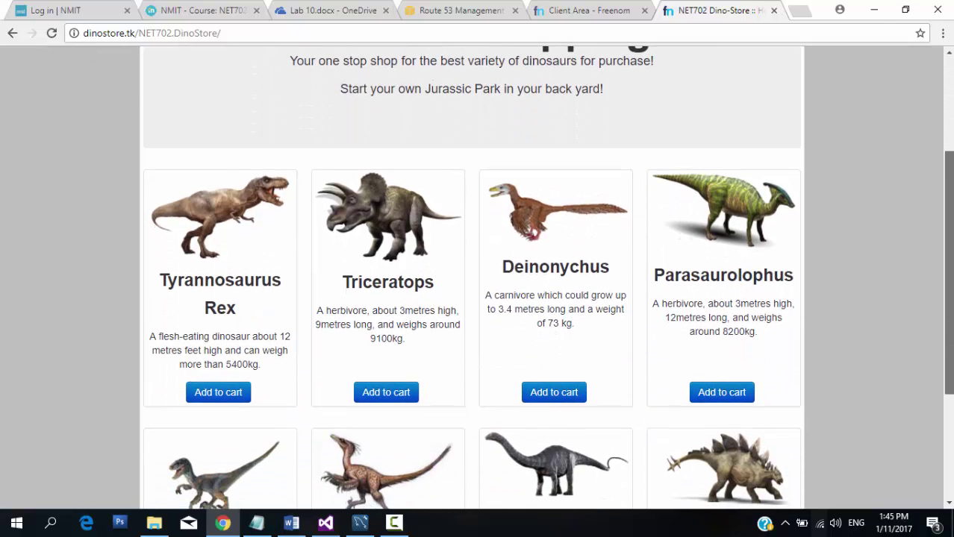
pyautogui.scroll(-2, 476, 278)
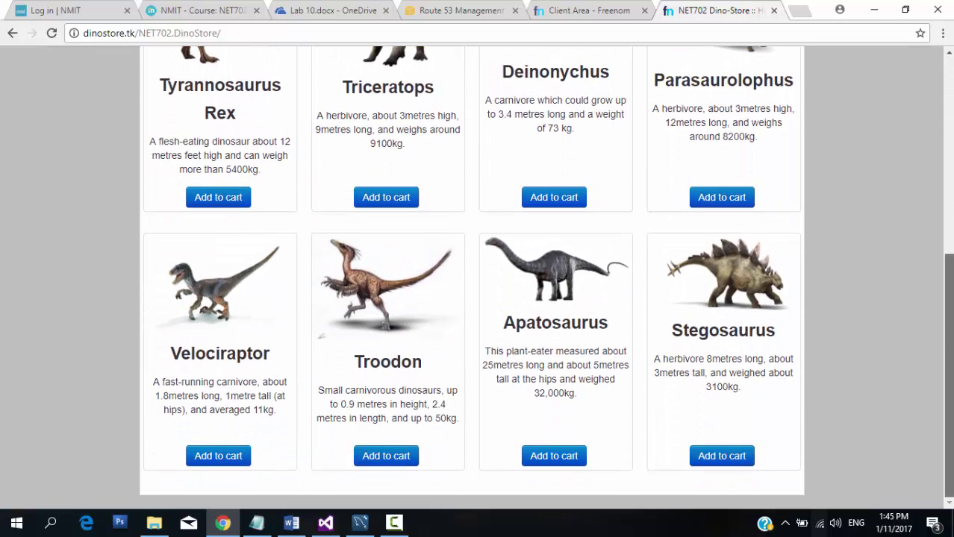
pyautogui.scroll(1, 517, 325)
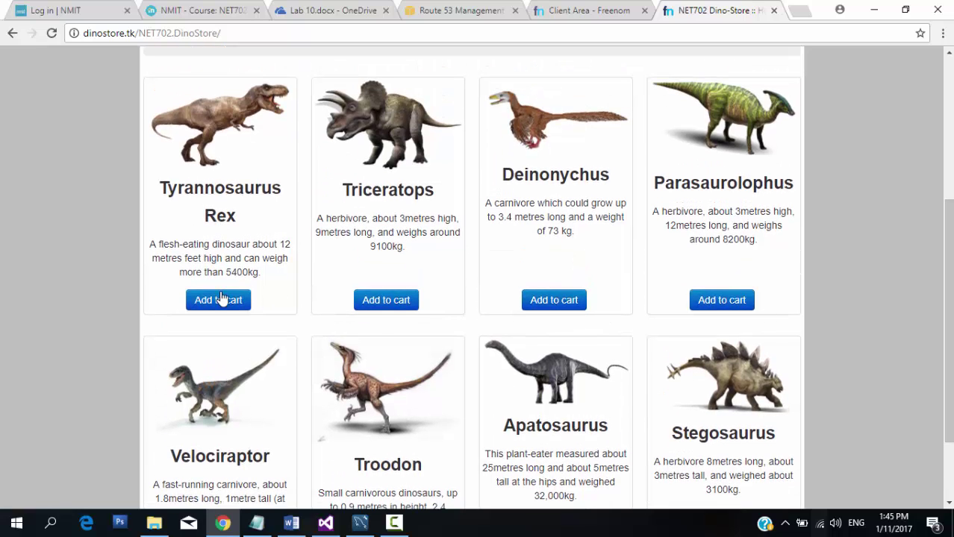
pyautogui.click(217, 300)
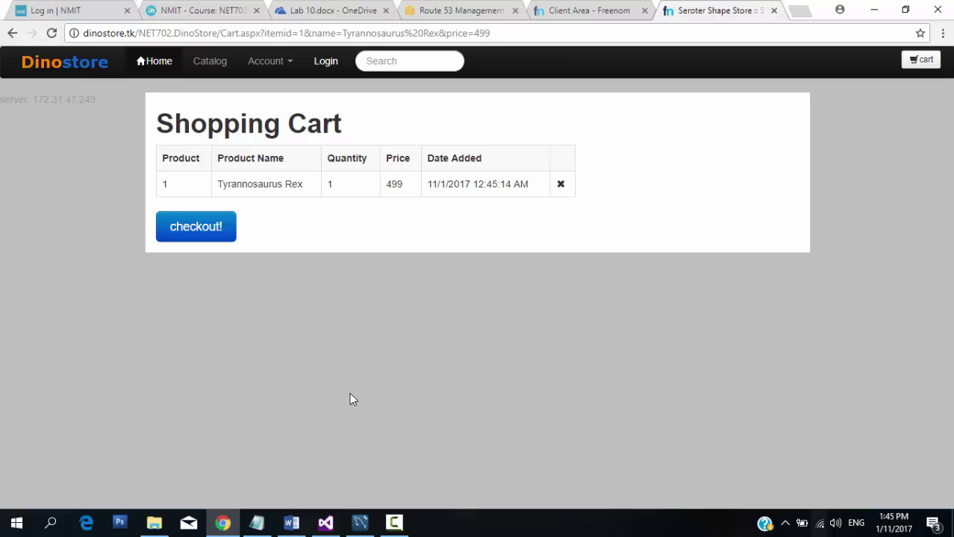
# - Switch to MySQL Workbench and examine the card number, expiration and card type of an entry in the dinostoredb orders table
pyautogui.click(360, 523)
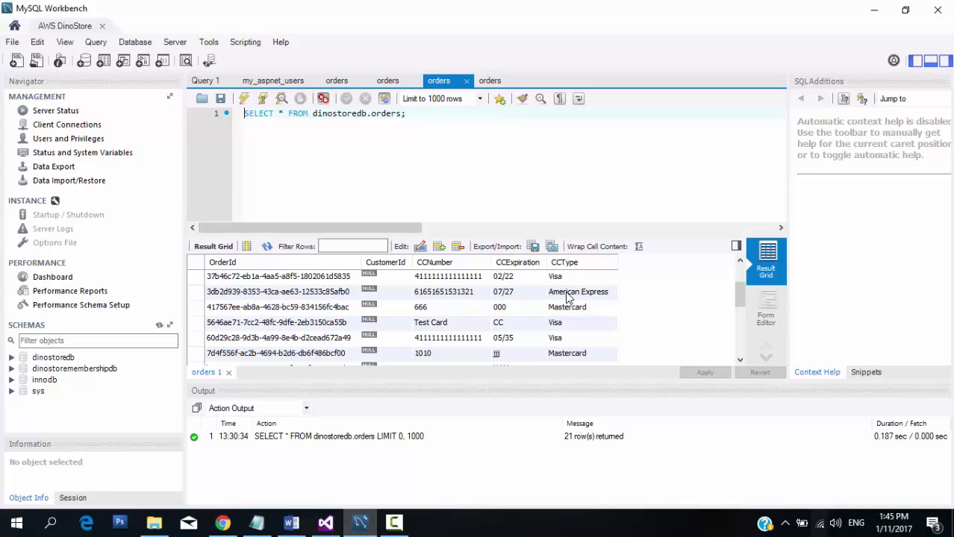
pyautogui.click(545, 295)
pyautogui.click(462, 280)
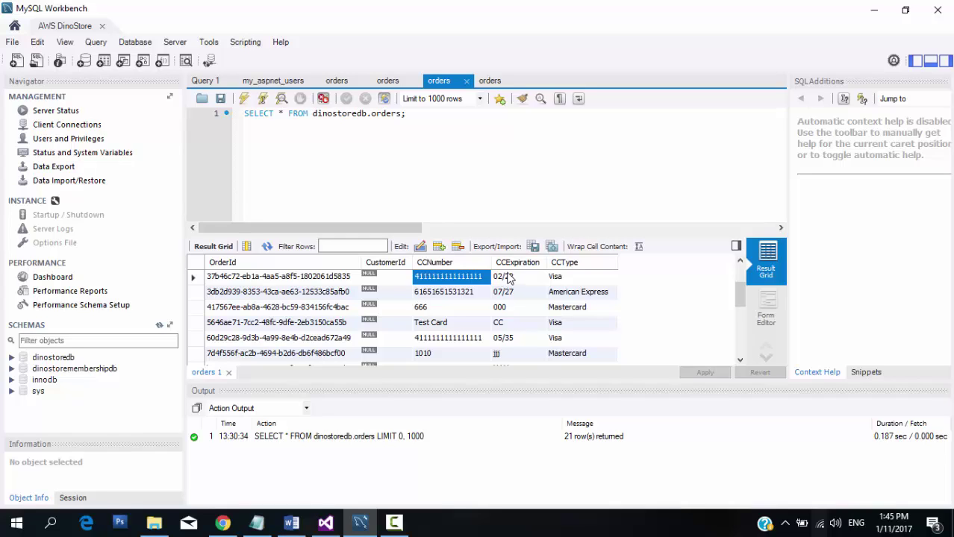
pyautogui.click(508, 278)
pyautogui.click(564, 279)
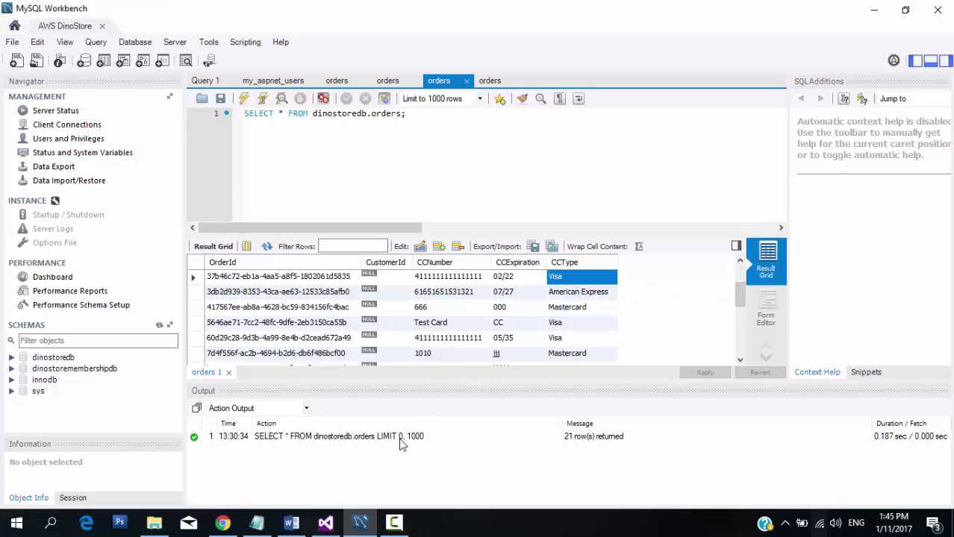
# - Switch back to the browser, return to the Dinostore home page and reopen the Route 53 record sets of dinostore.tk
pyautogui.click(359, 527)
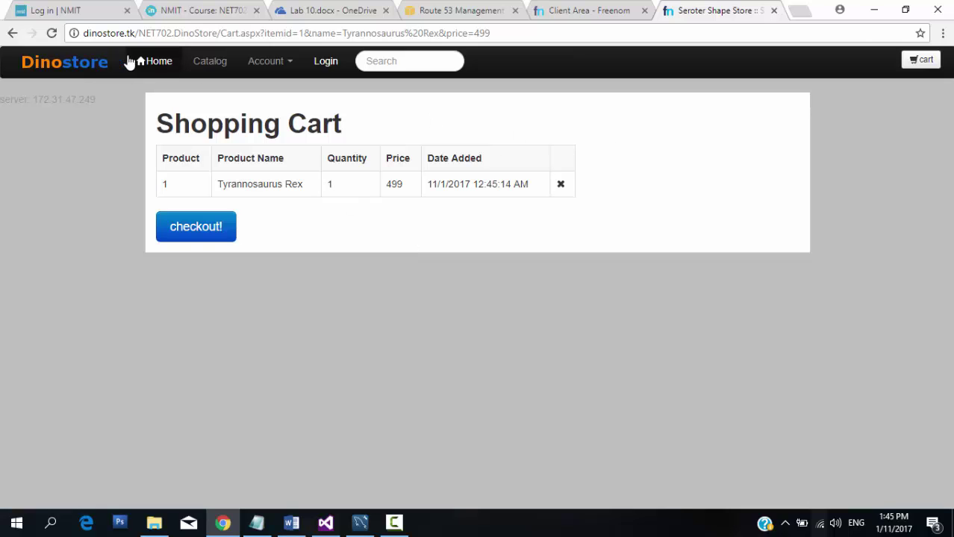
pyautogui.click(155, 63)
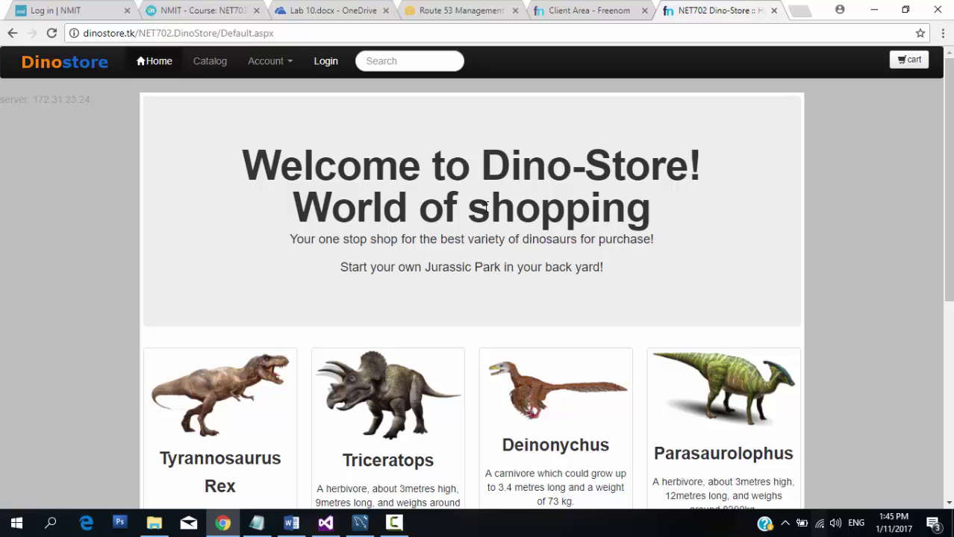
pyautogui.click(454, 9)
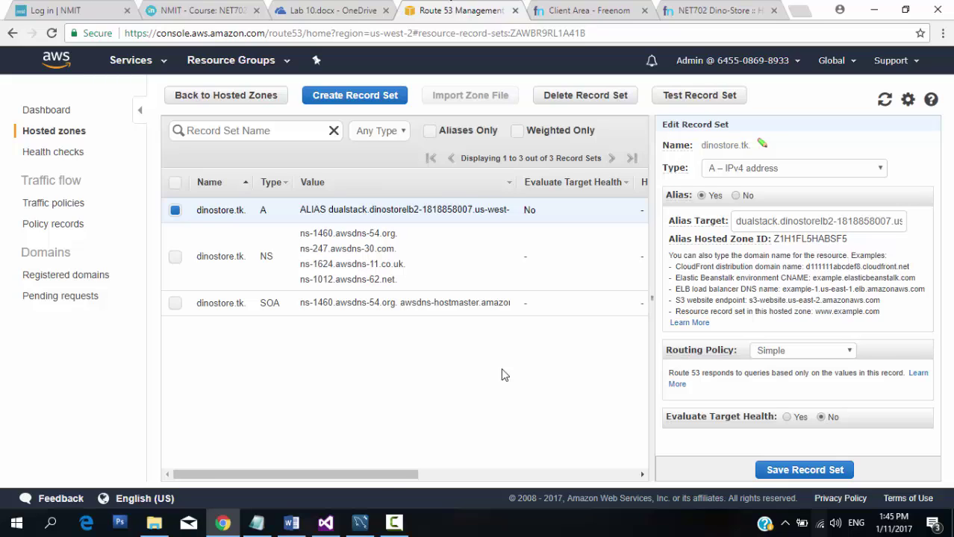
pyautogui.click(394, 522)
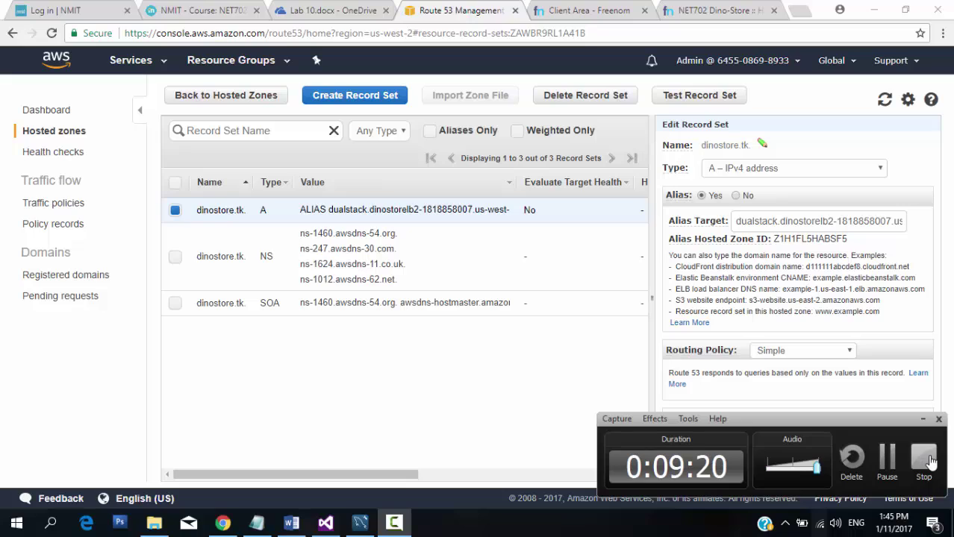